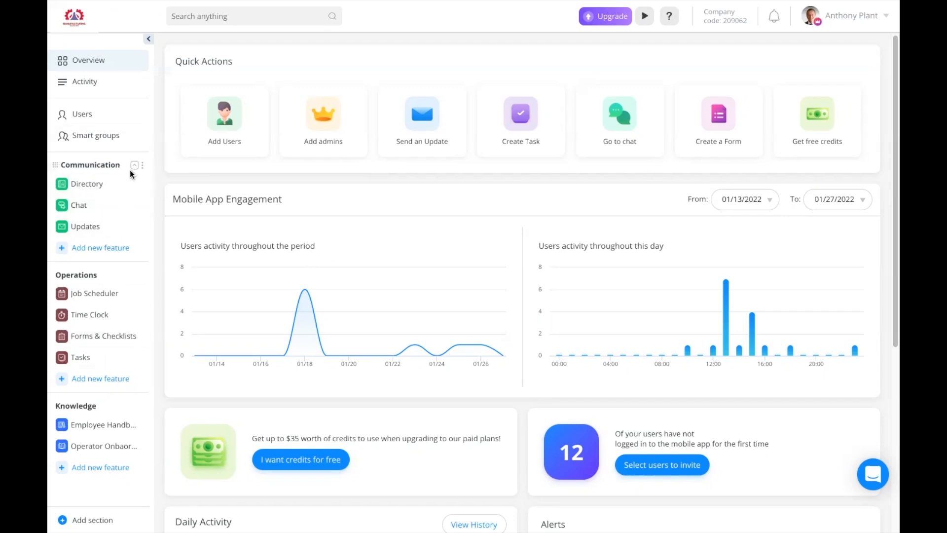
Review the features available for the Communication section and the Job Scheduler's title, color and icon settings, keeping the settings as they are
click(113, 255)
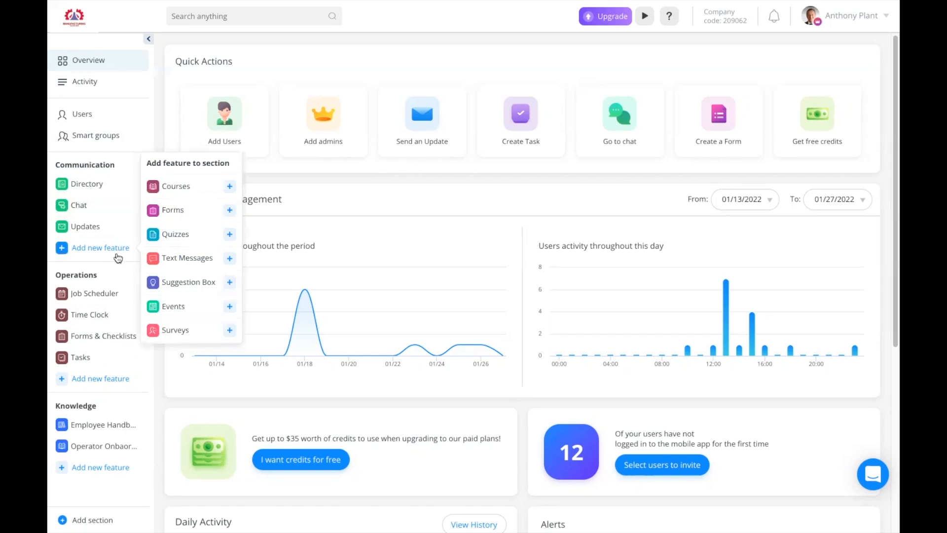
click(136, 294)
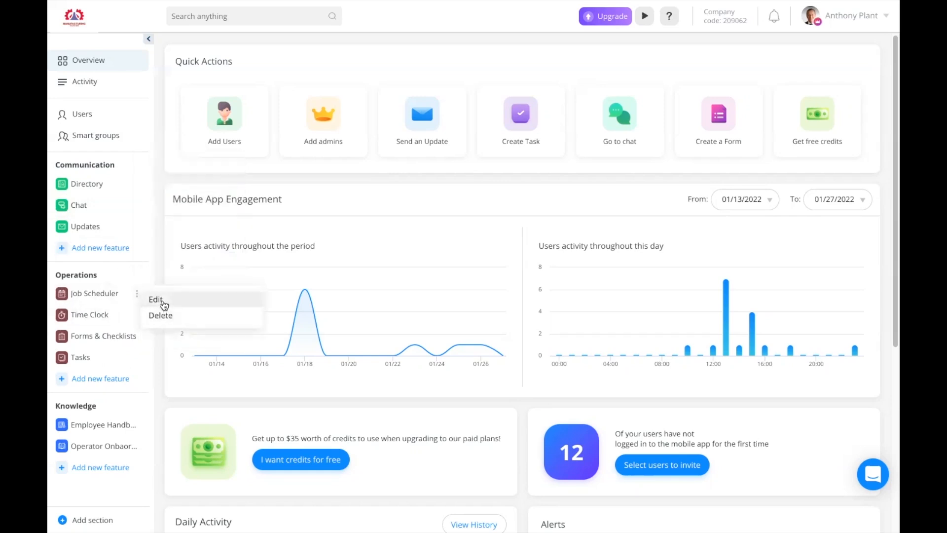
click(157, 299)
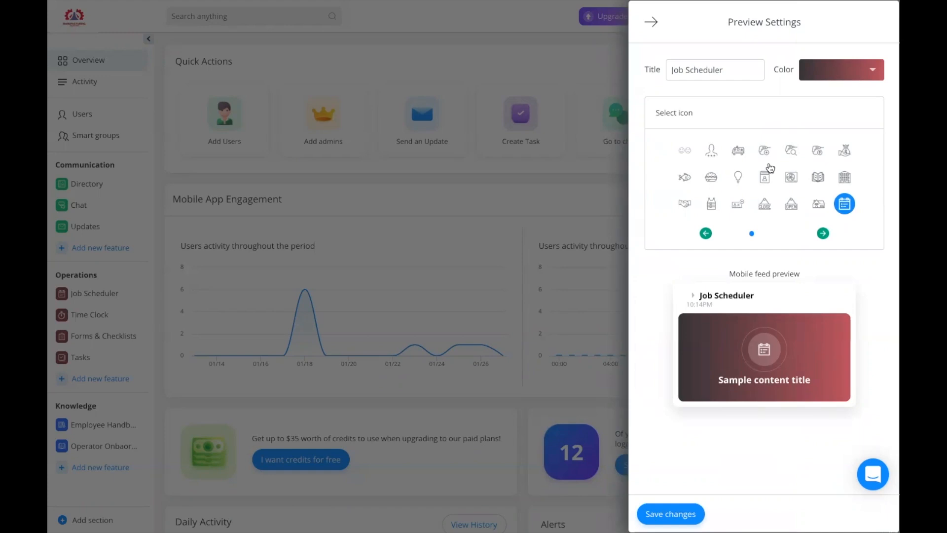
click(652, 23)
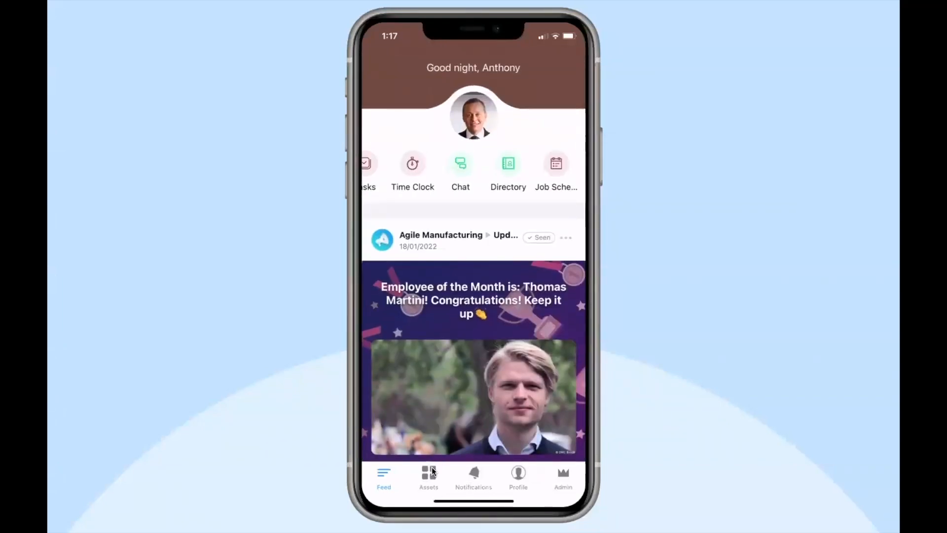
In the mobile app, view the company's assets list and return to the feed to look through its feature shortcuts
click(431, 470)
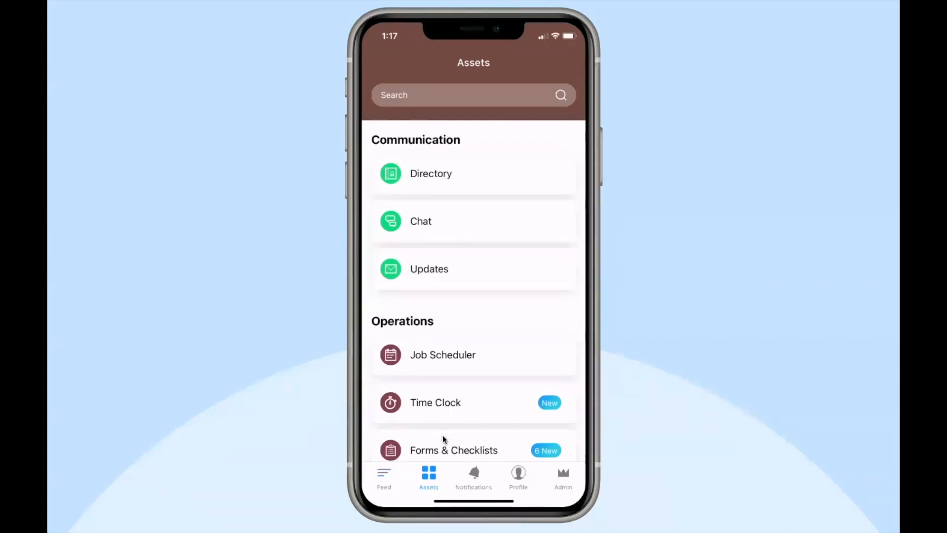
click(385, 475)
scroll(370, 164, left, 2)
scroll(517, 168, right, 2)
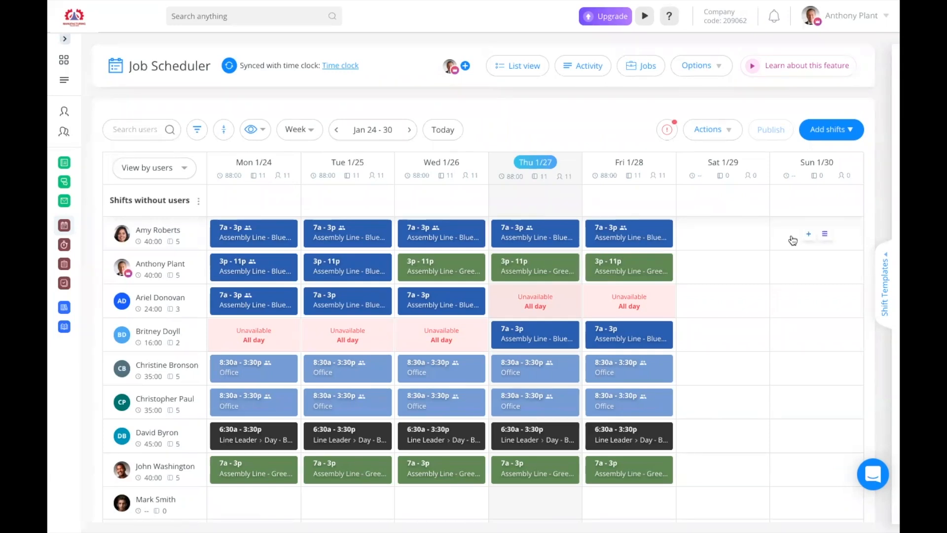
In the web Job Scheduler, examine the new-shift form for Saturday 1/29 in the fourth listed user's row, and close it unsaved
mouse_move(781, 205)
click(720, 333)
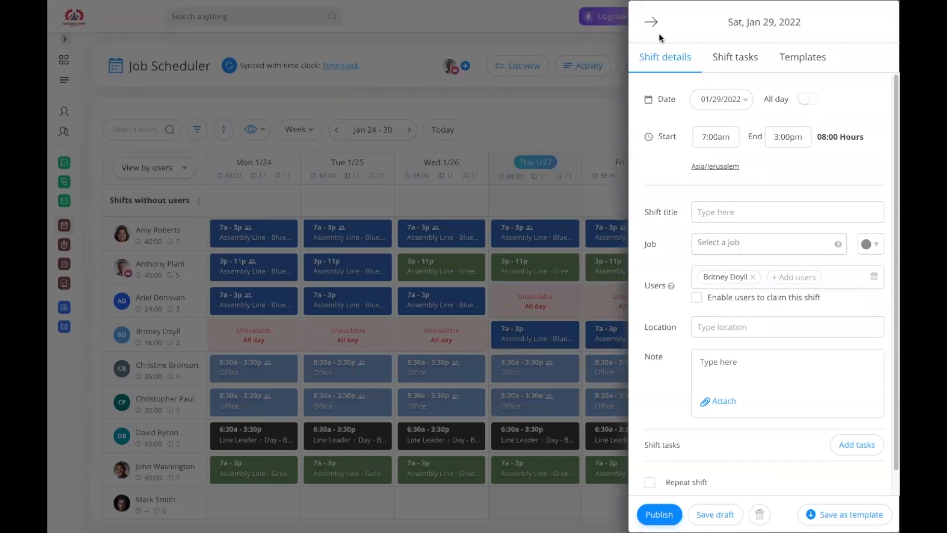
click(651, 22)
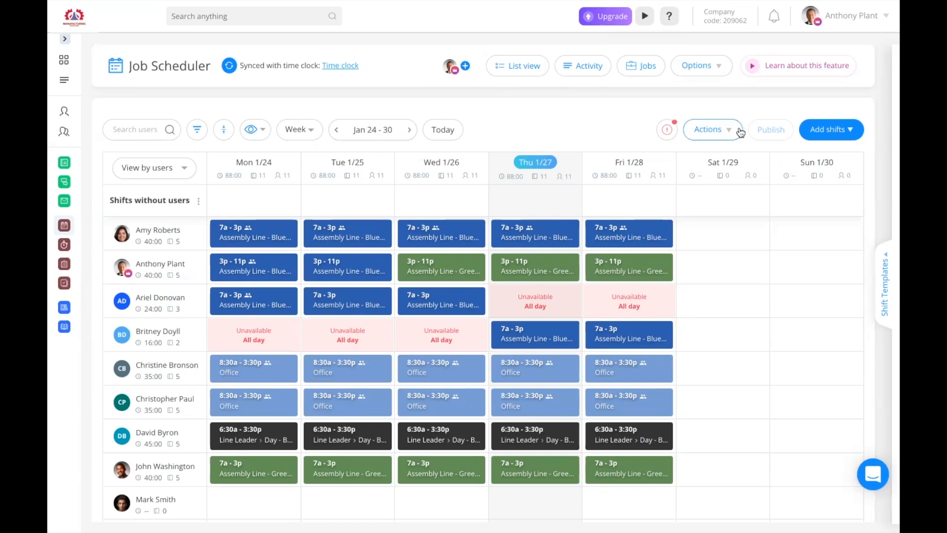
Review the ways to add shifts and the available shift templates, leaving the schedule as it is
click(836, 138)
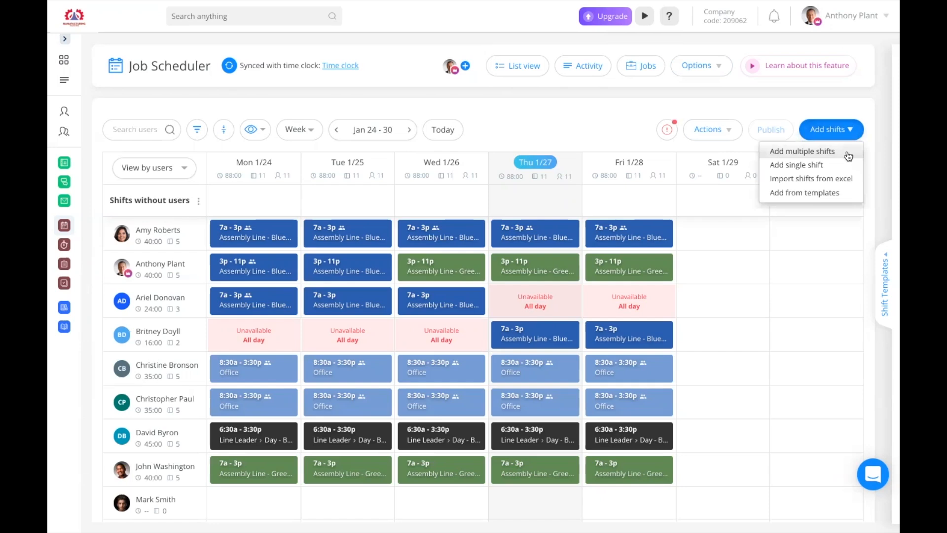
click(846, 196)
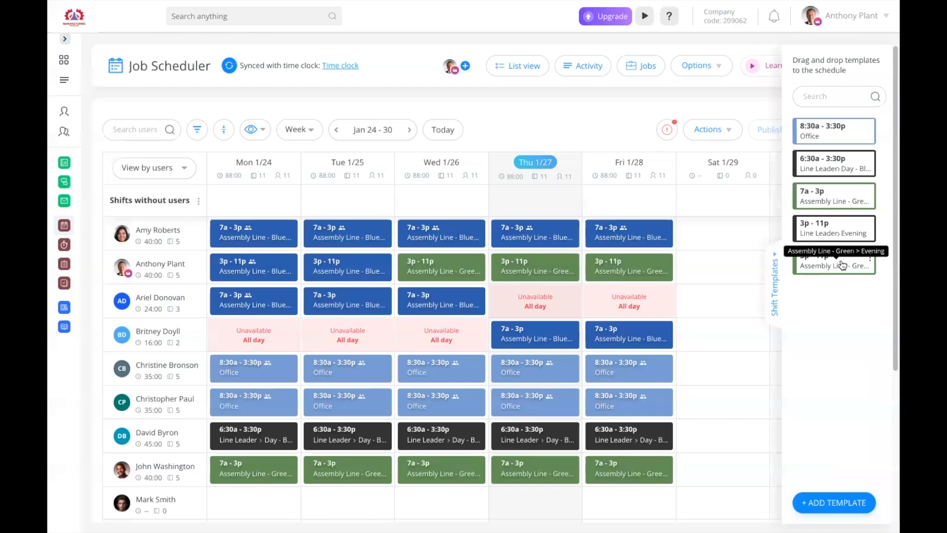
drag(831, 258, 891, 242)
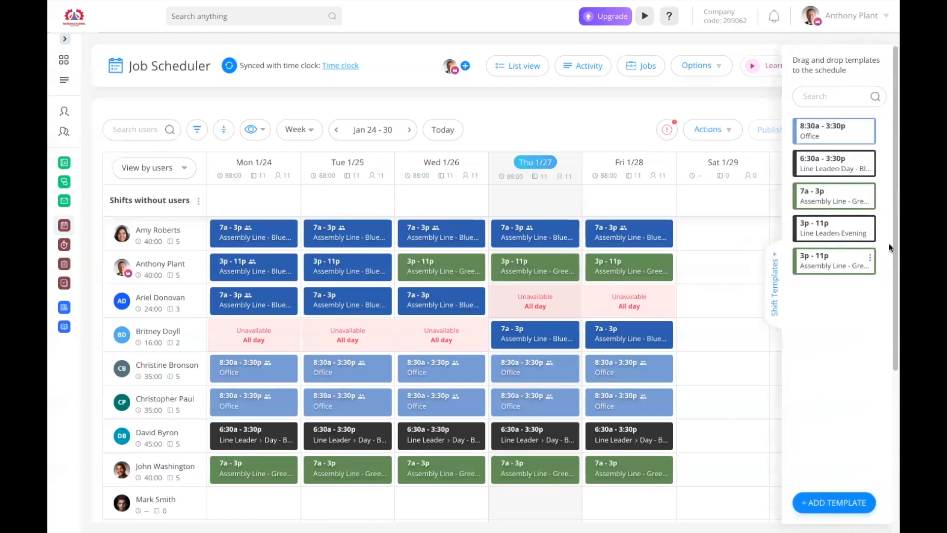
click(773, 270)
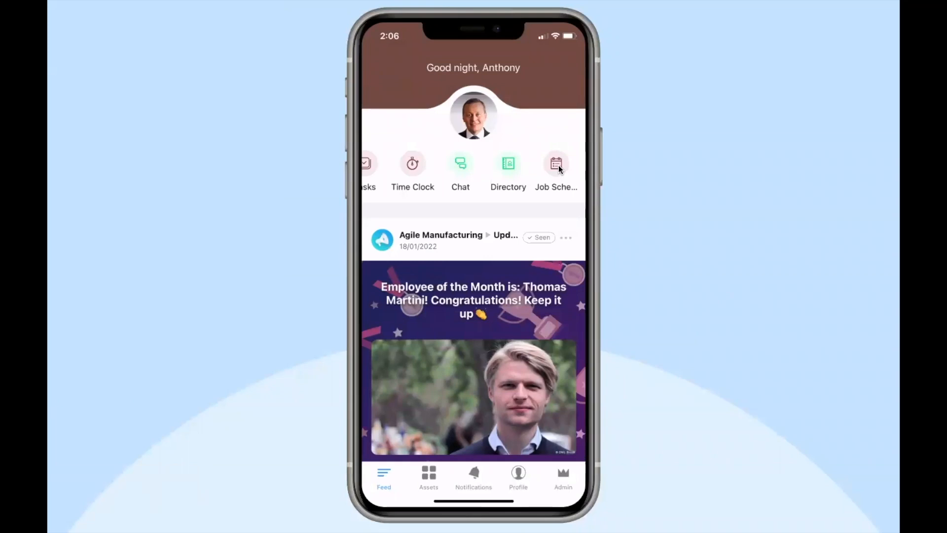
In the mobile app, view the personal job schedule and open the Thursday 27 evening shift
click(558, 166)
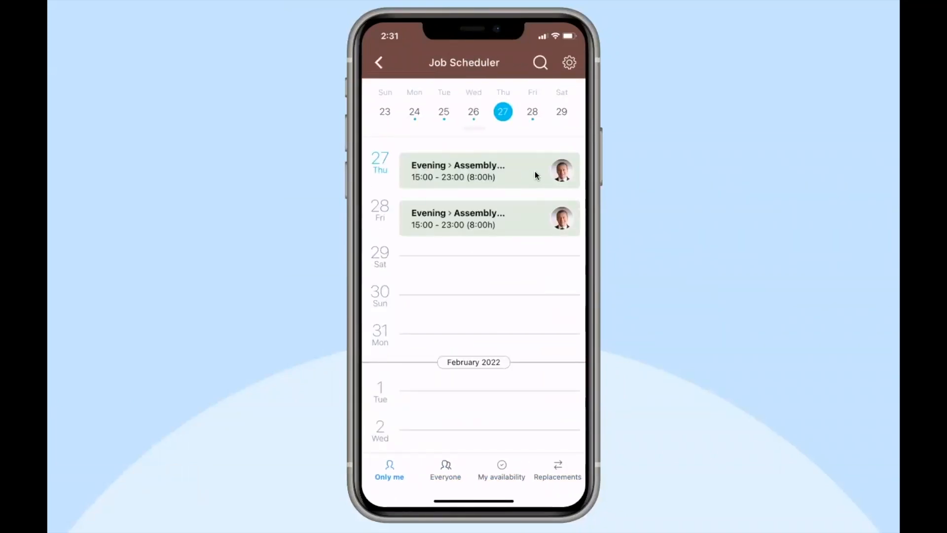
click(536, 174)
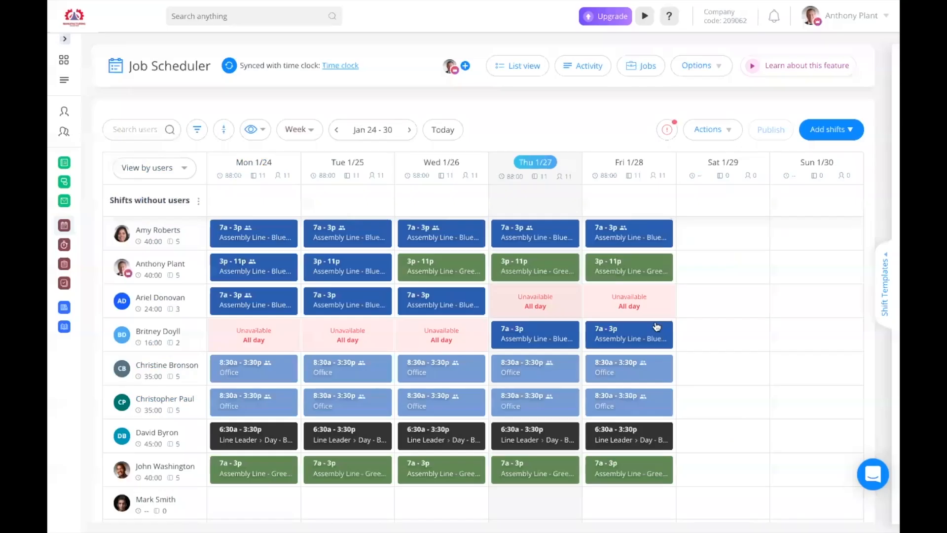
Review the list of jobs defined for the web Job Scheduler and close it
mouse_move(688, 315)
click(652, 64)
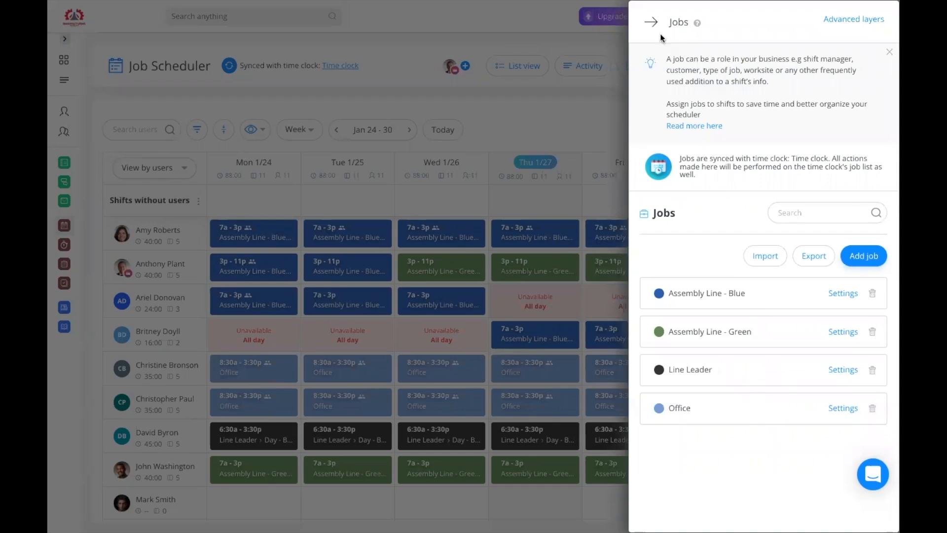
click(651, 23)
Group the weekly schedule by jobs instead of by users
mouse_move(781, 281)
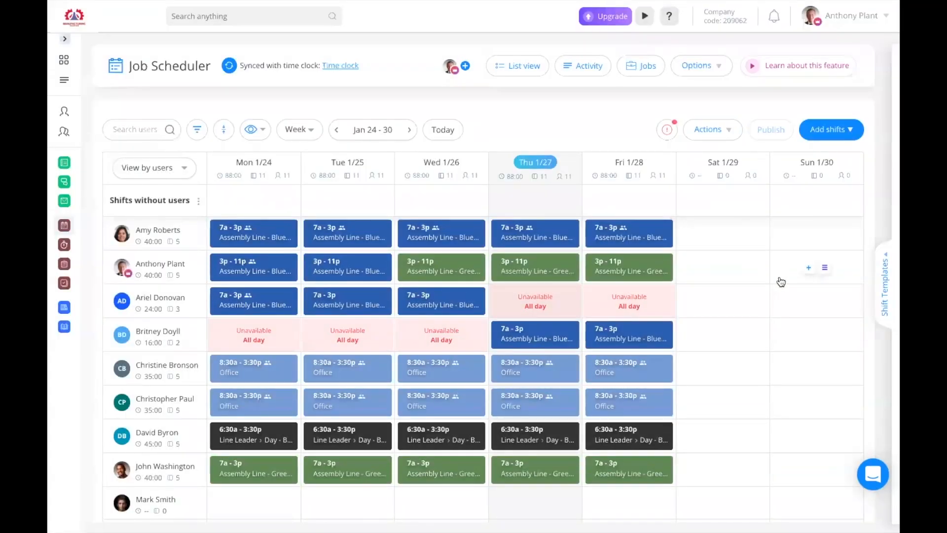
mouse_move(730, 275)
click(184, 168)
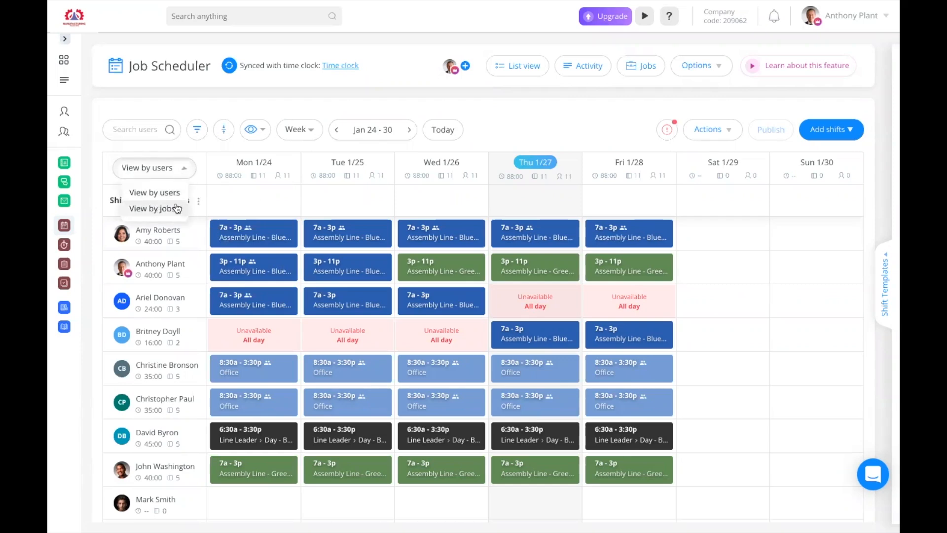
click(168, 207)
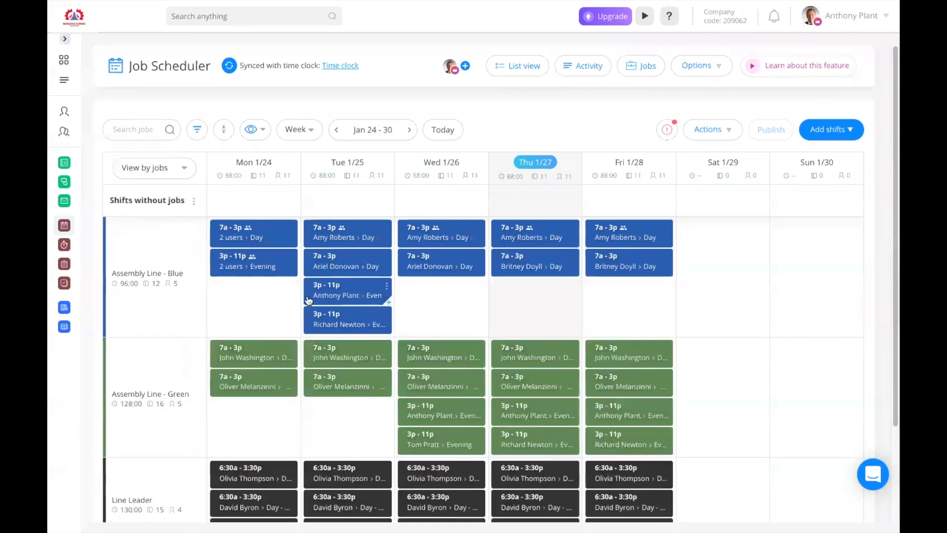
Start a shift for Assembly Line - Blue on Monday 1/31 of the following week, titled Day
click(410, 130)
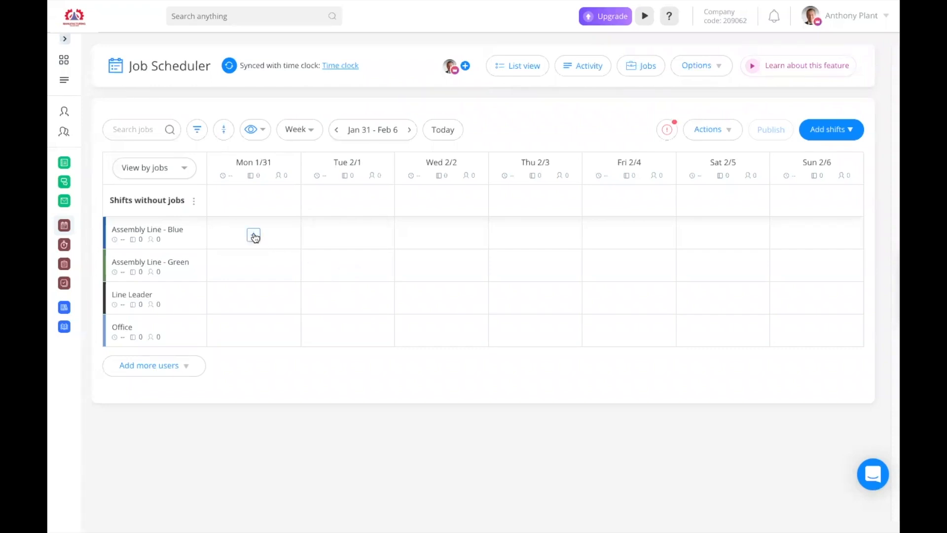
mouse_move(252, 242)
click(253, 236)
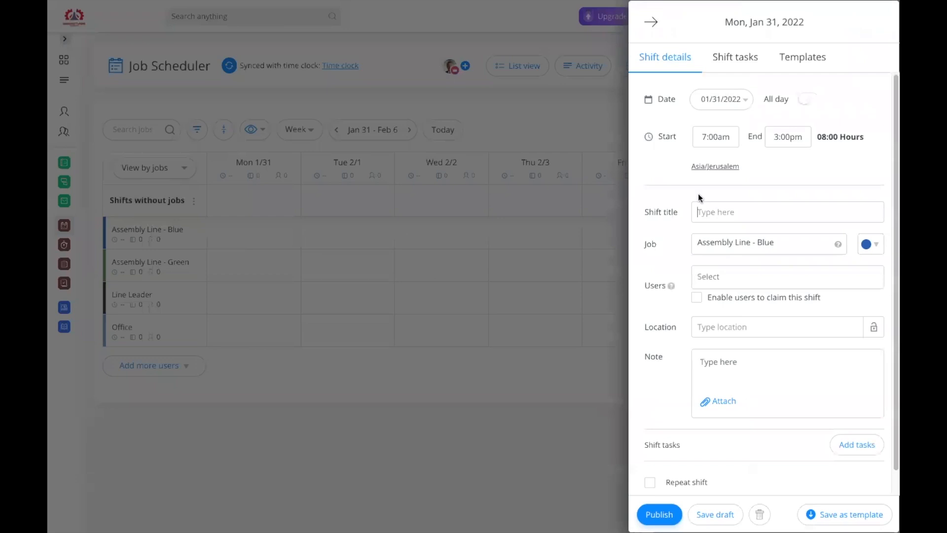
text(Day)
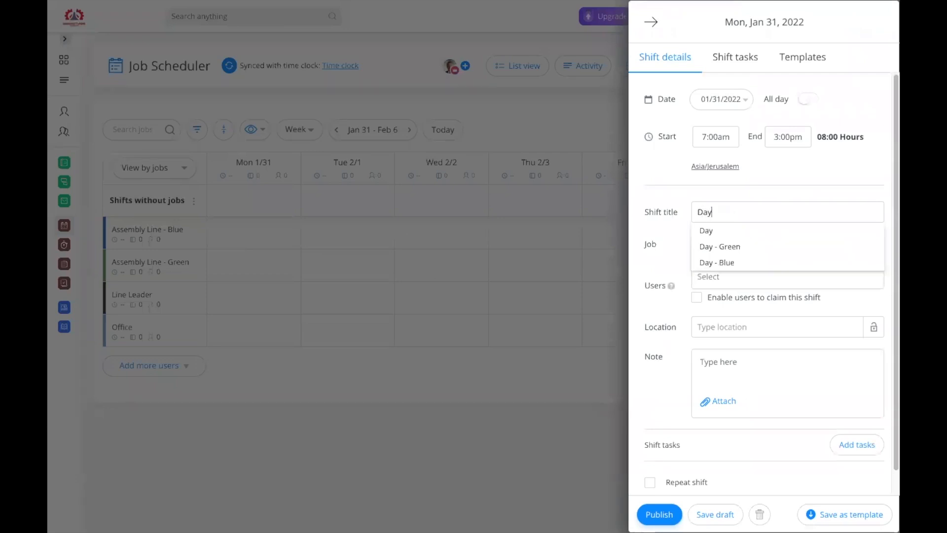
click(725, 229)
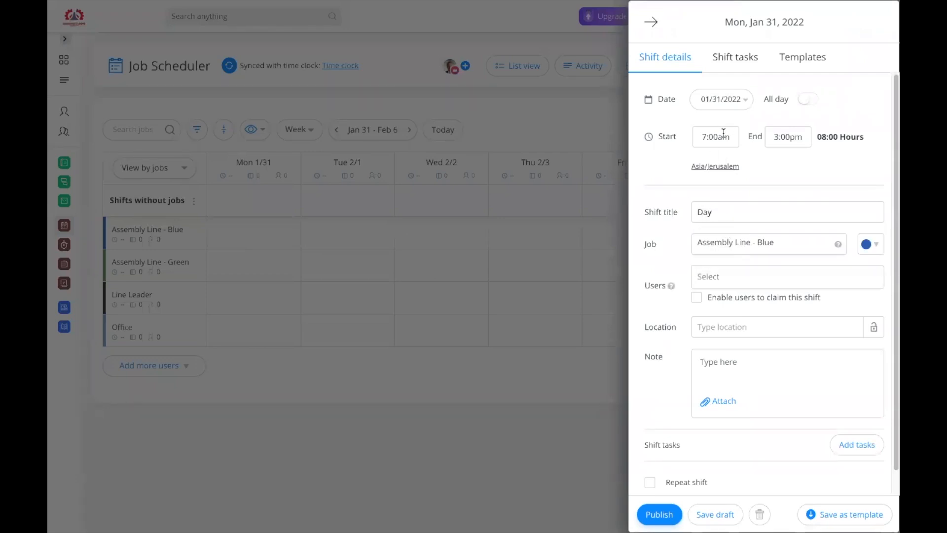
Make the Day shift repeat daily, every 1 day, ending after 5 shifts, and save it as a draft
scroll(776, 171, down, 2)
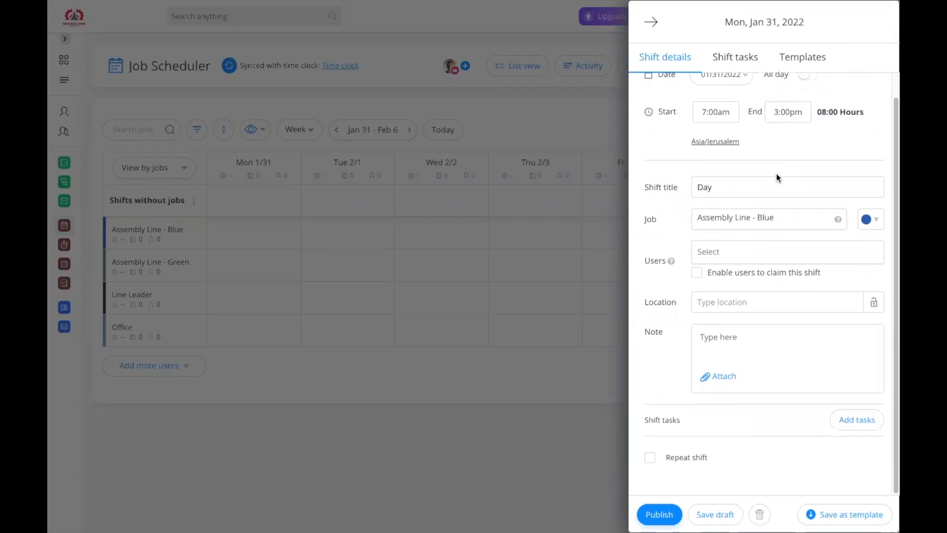
click(649, 457)
scroll(651, 451, down, 3)
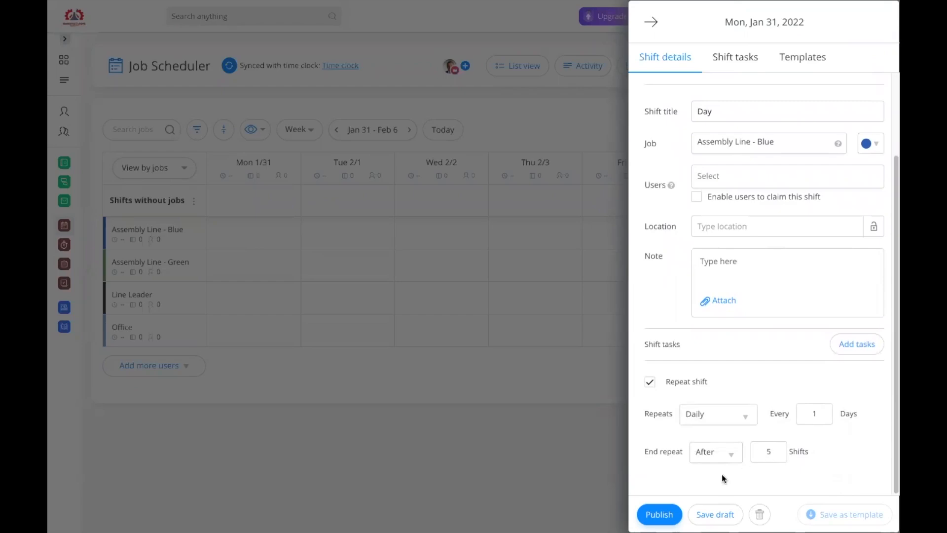
click(715, 514)
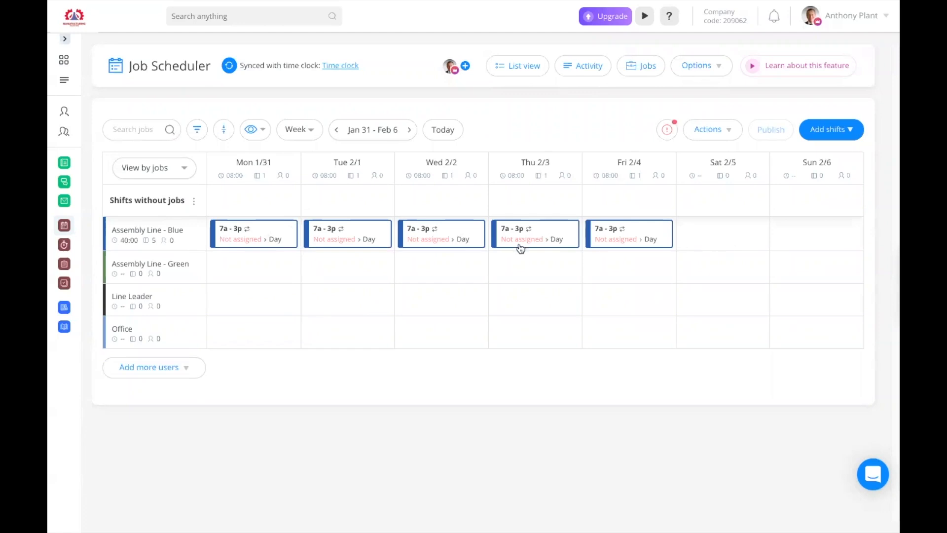
Load the unassigned Standard week template into the week of Feb 7 - 13
mouse_move(620, 232)
click(410, 130)
click(710, 131)
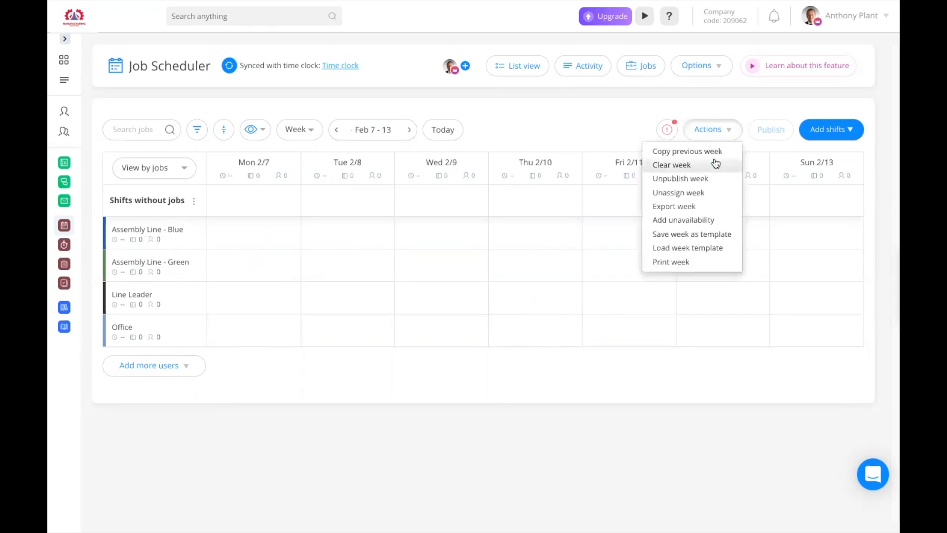
click(699, 247)
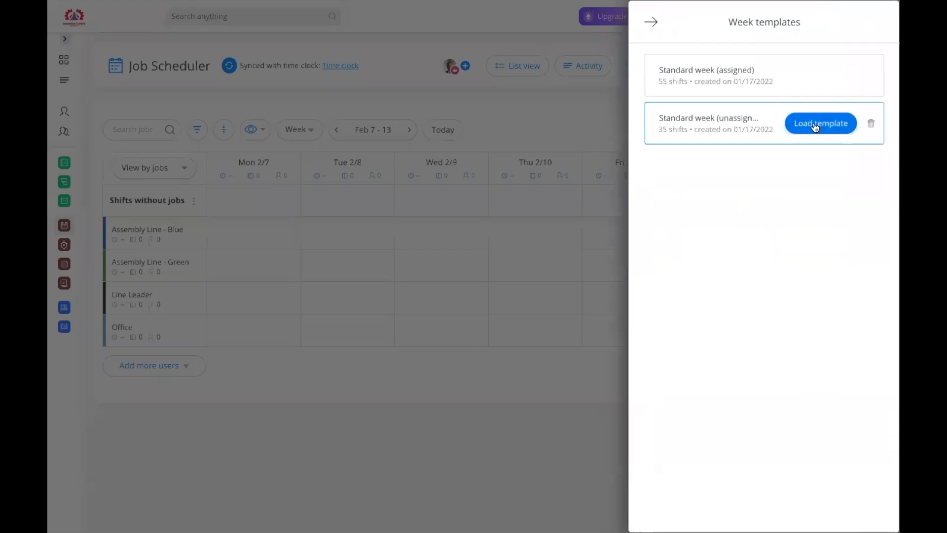
click(815, 124)
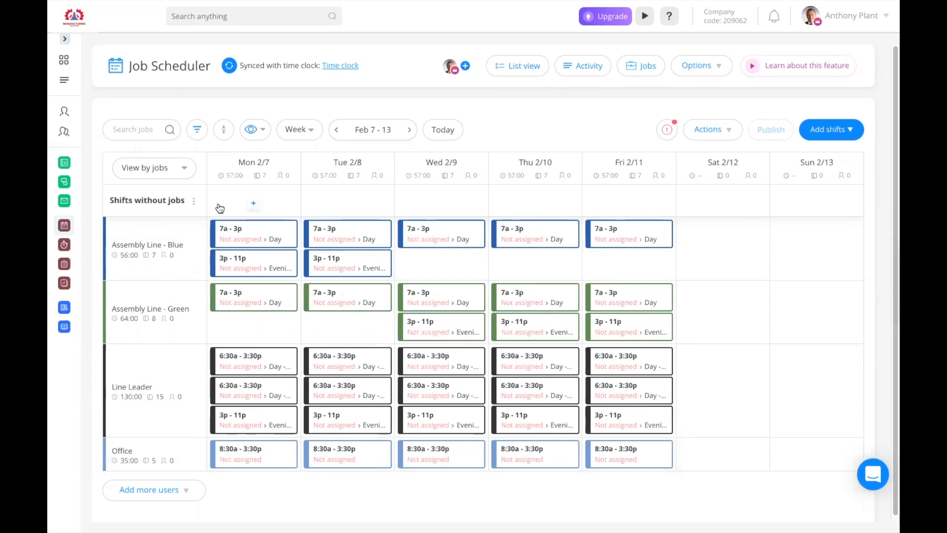
Viewing by users, assign Monday 2/7's Green 7a-3p, Blue 7a-3p and Blue 3p-11p assembly line shifts to the second, fourth and fifth listed users
click(183, 170)
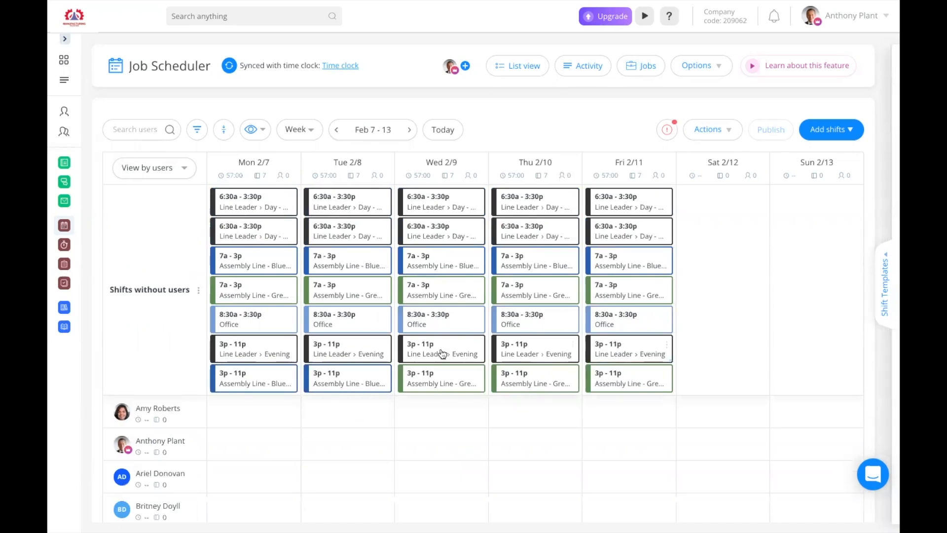
drag(273, 292, 269, 434)
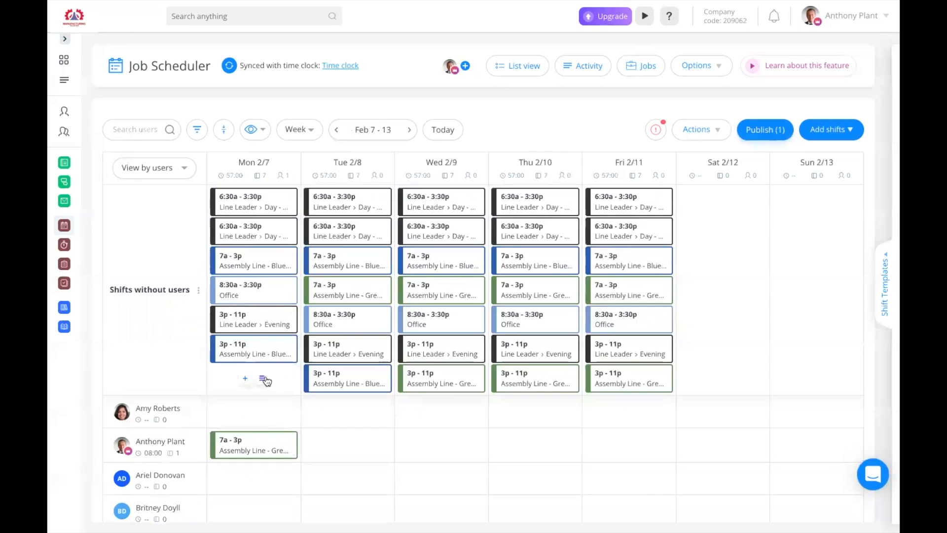
drag(265, 270, 270, 415)
drag(271, 218, 272, 438)
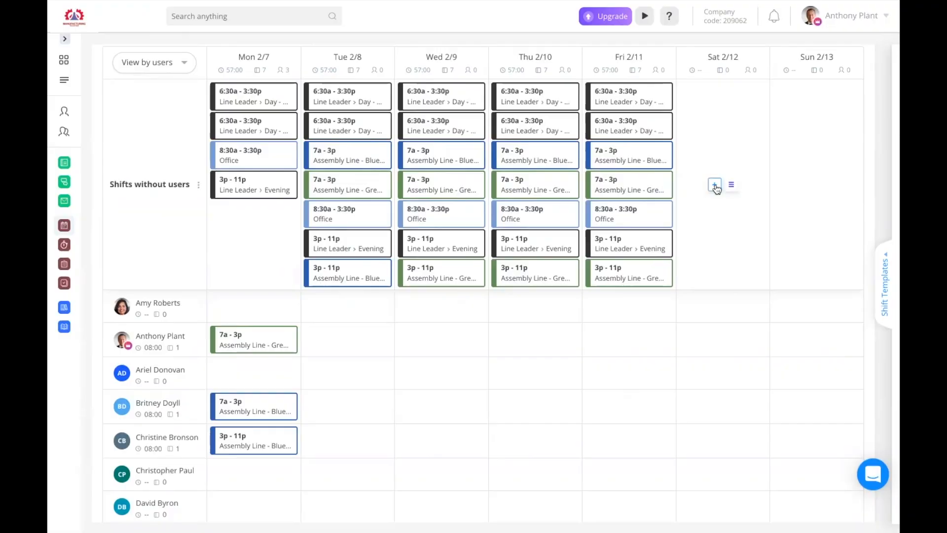
Start an unassigned Saturday 2/12 Assembly Line - Green shift titled Weekend, which users can claim, with 3 open spots
click(715, 186)
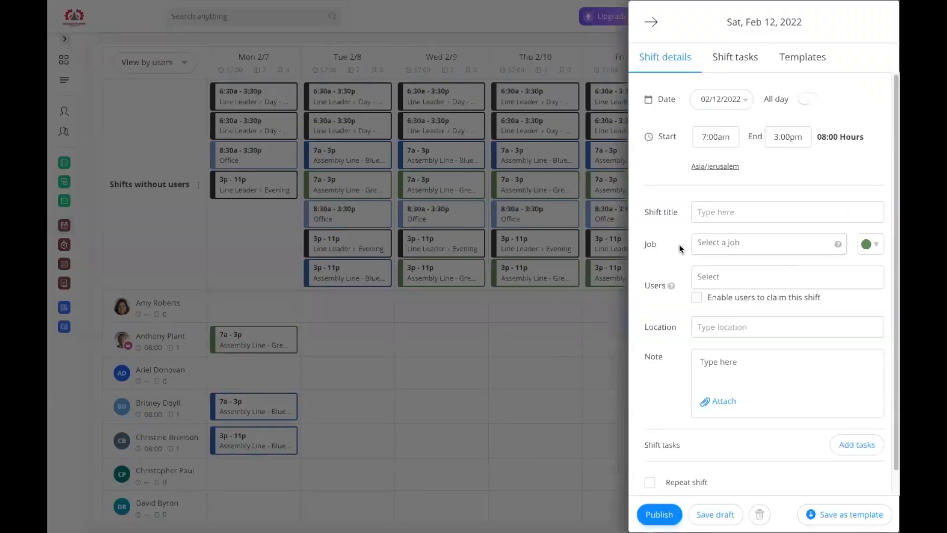
click(738, 248)
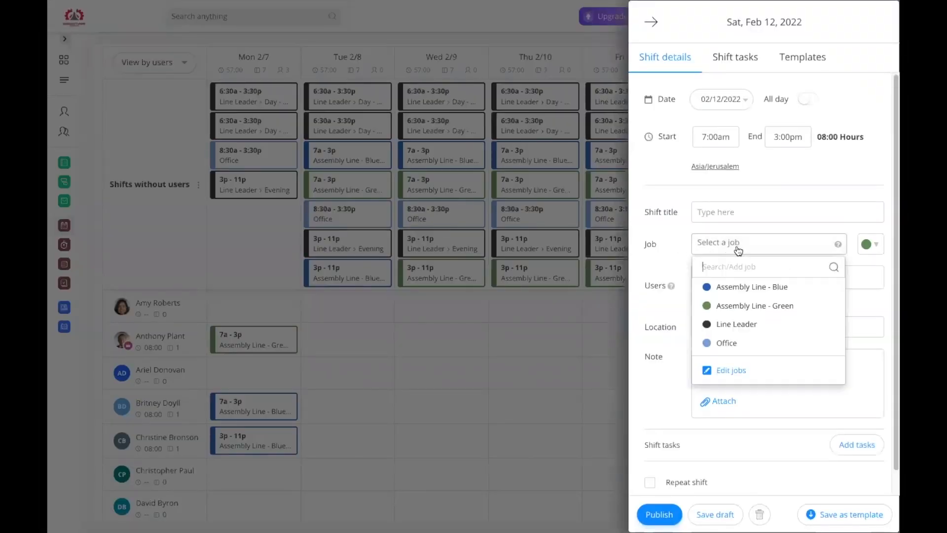
click(749, 303)
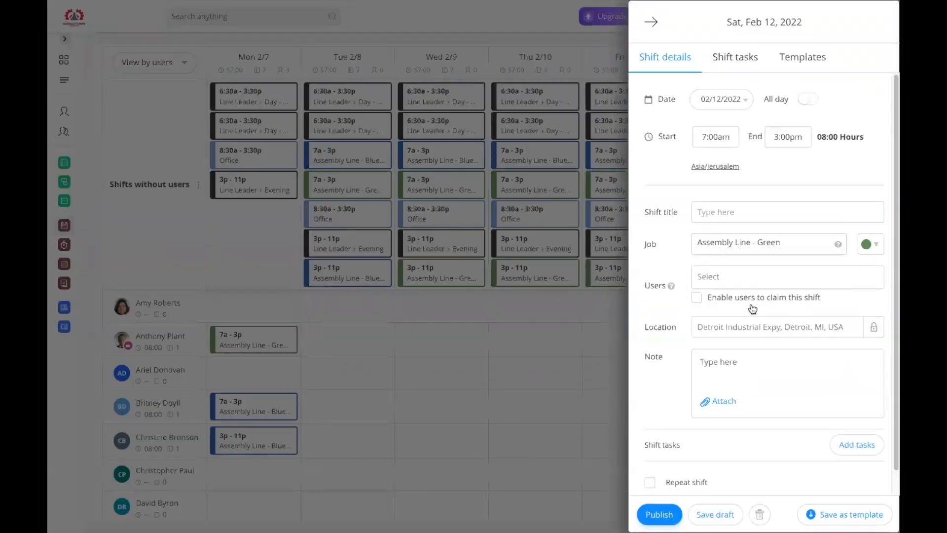
click(738, 213)
text(Weekend)
click(702, 298)
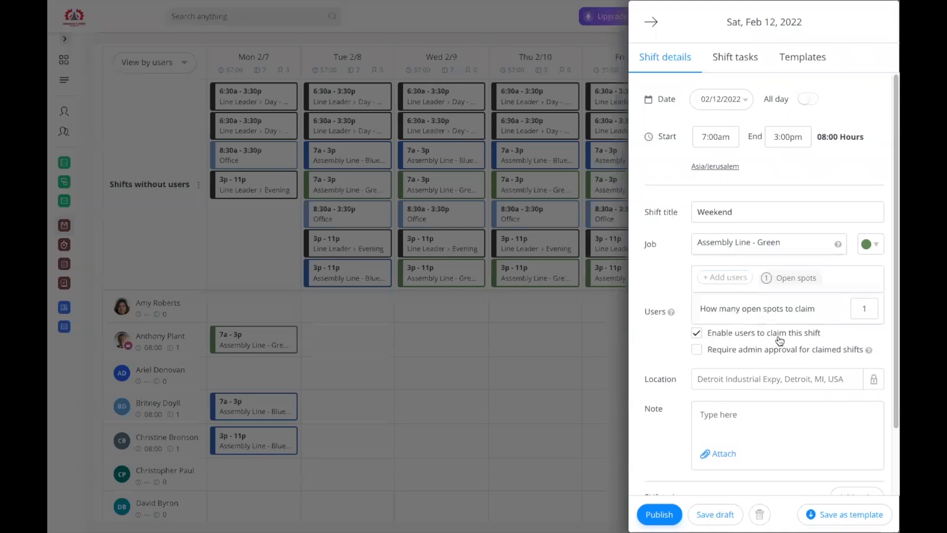
click(862, 309)
text(3)
Delete the unsaved Weekend shift on Saturday 2/12
click(759, 514)
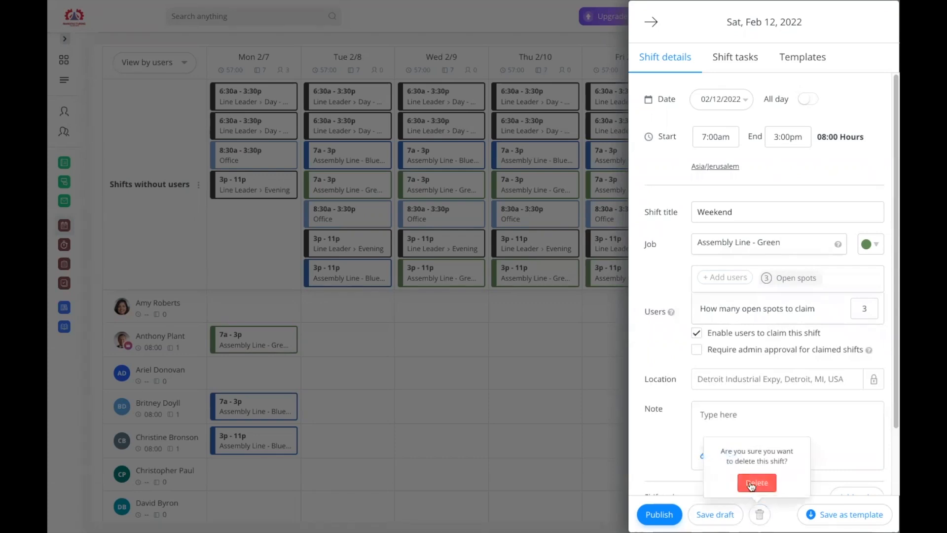
click(756, 482)
scroll(701, 475, up, 1)
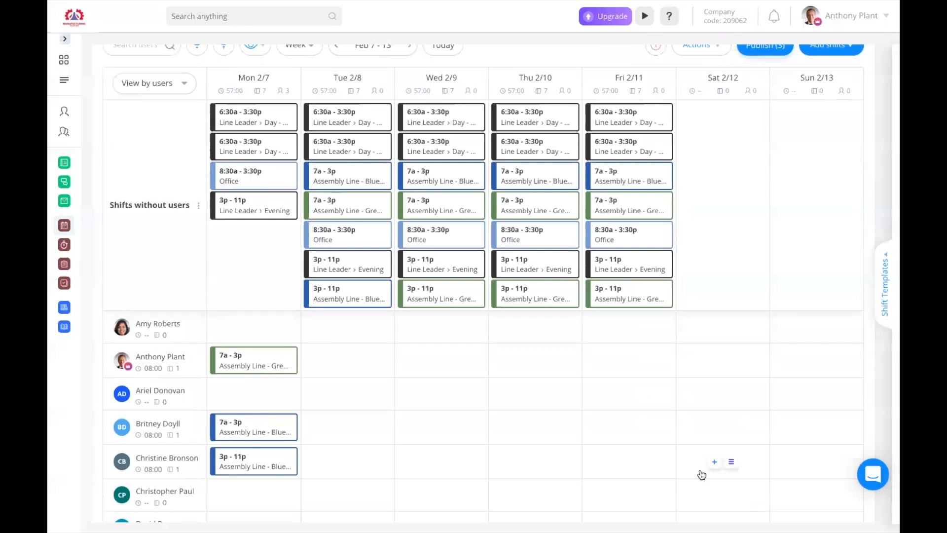
scroll(694, 468, up, 1)
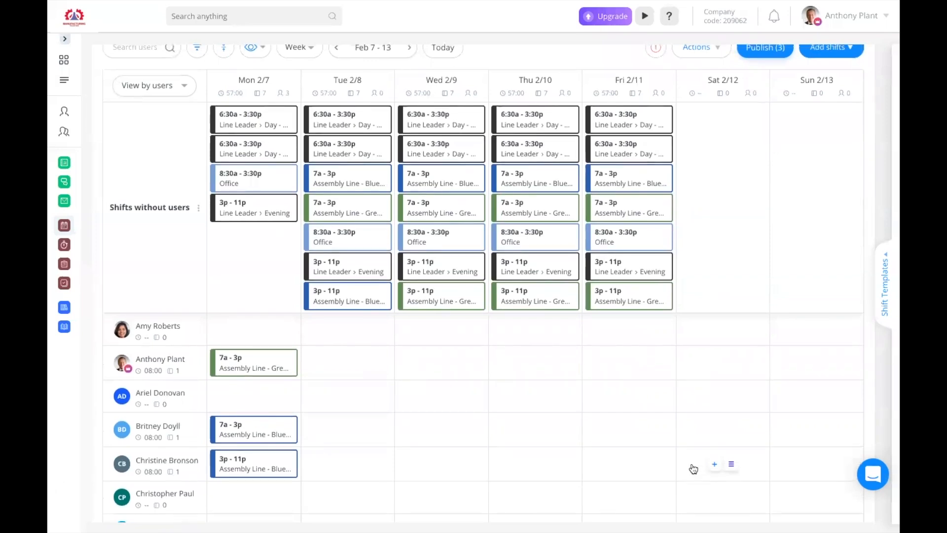
scroll(693, 468, up, 1)
scroll(692, 467, up, 1)
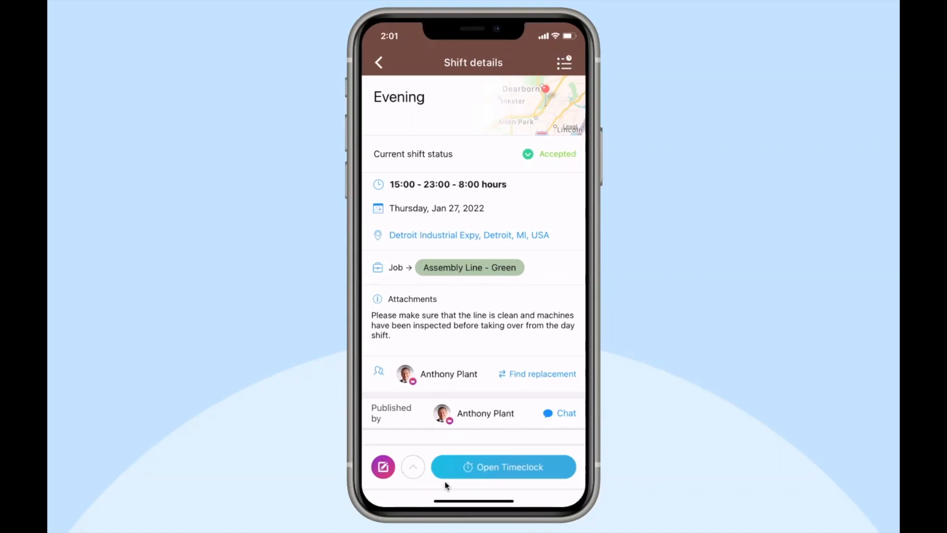
In the mobile app, clock in to the Evening shift's Assembly Line - Green job and return to the shift
click(516, 470)
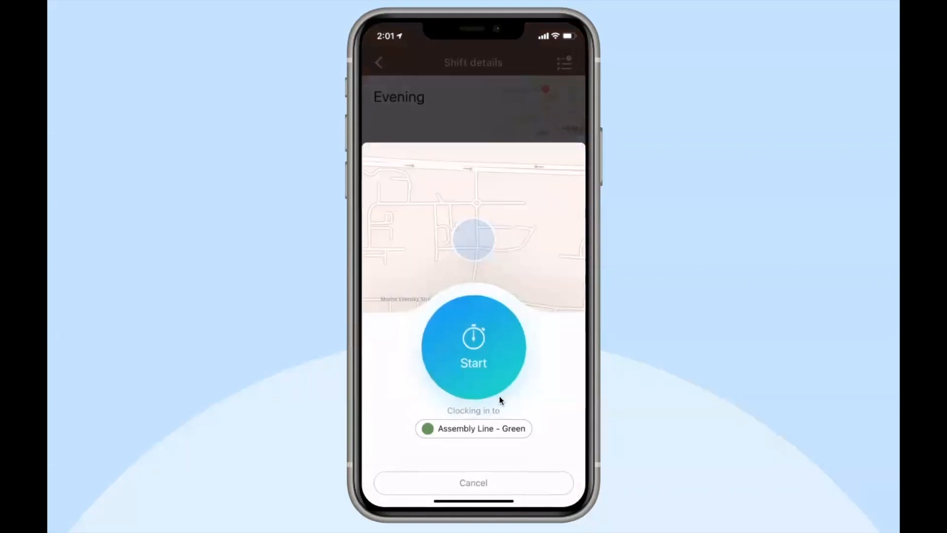
click(487, 364)
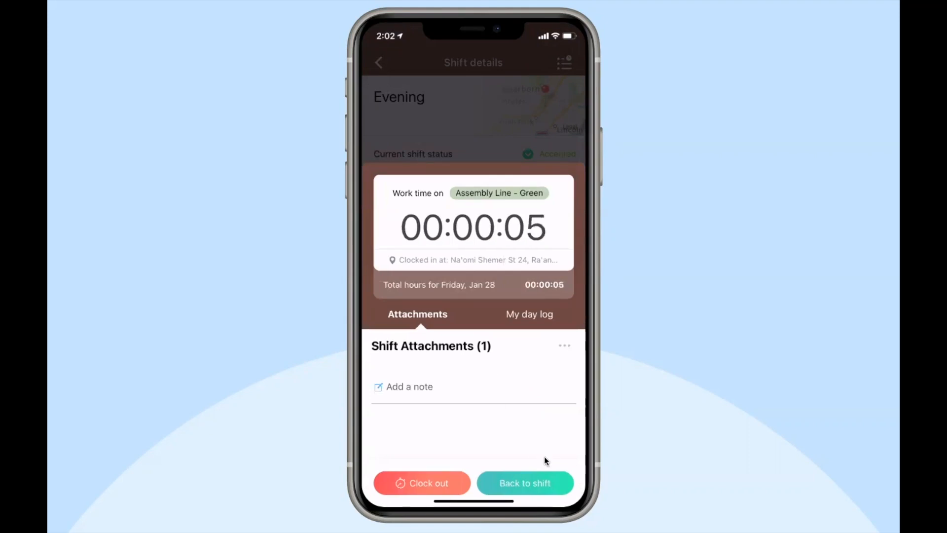
click(530, 484)
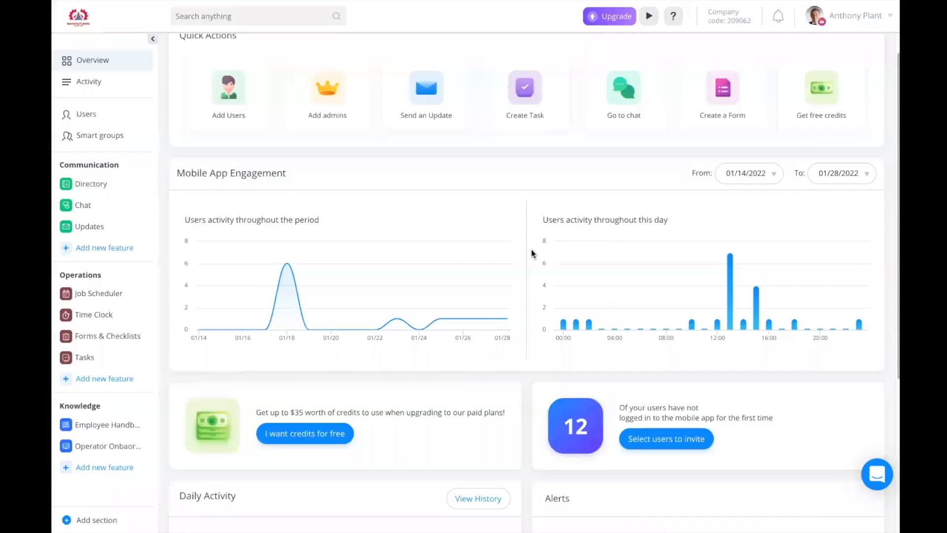
In the web dashboard, open the time clock and examine today's clock-in table and the map of clocked-in users
click(111, 318)
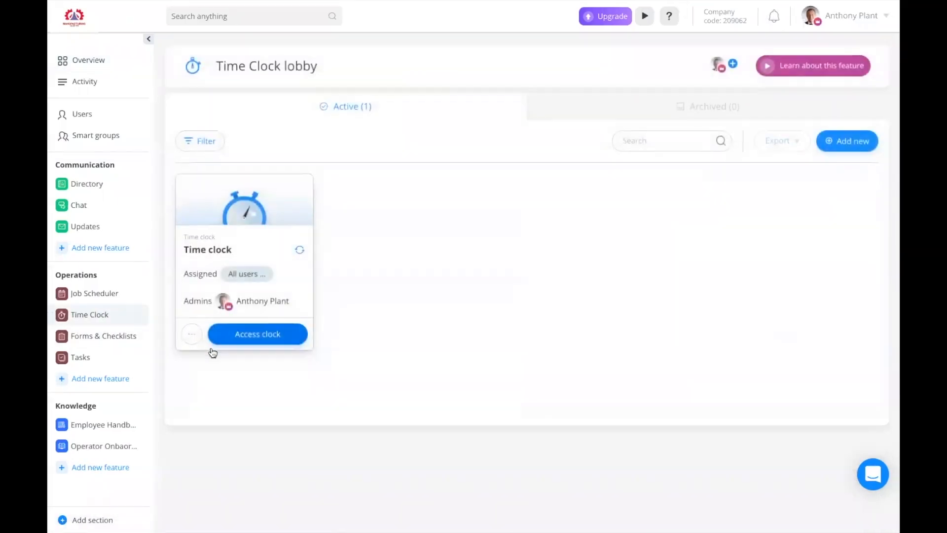
click(257, 336)
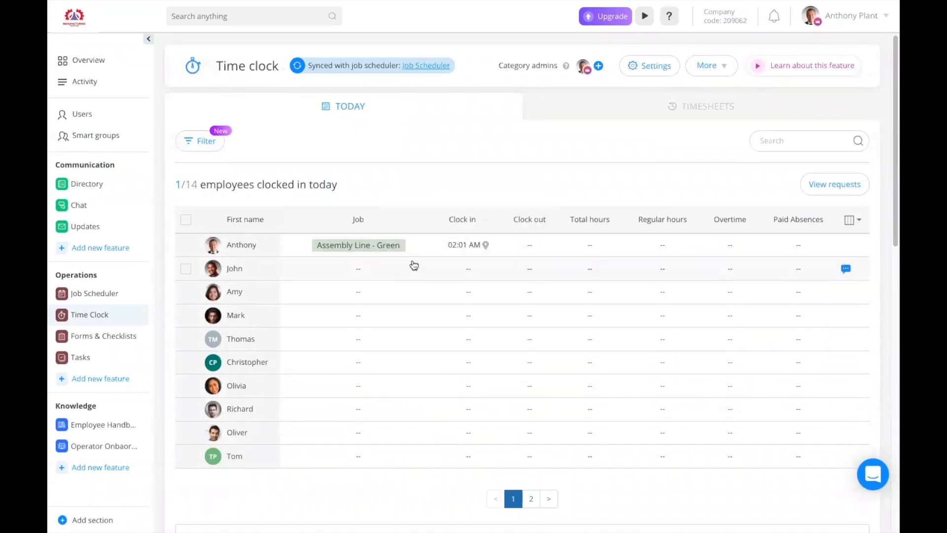
scroll(413, 265, down, 5)
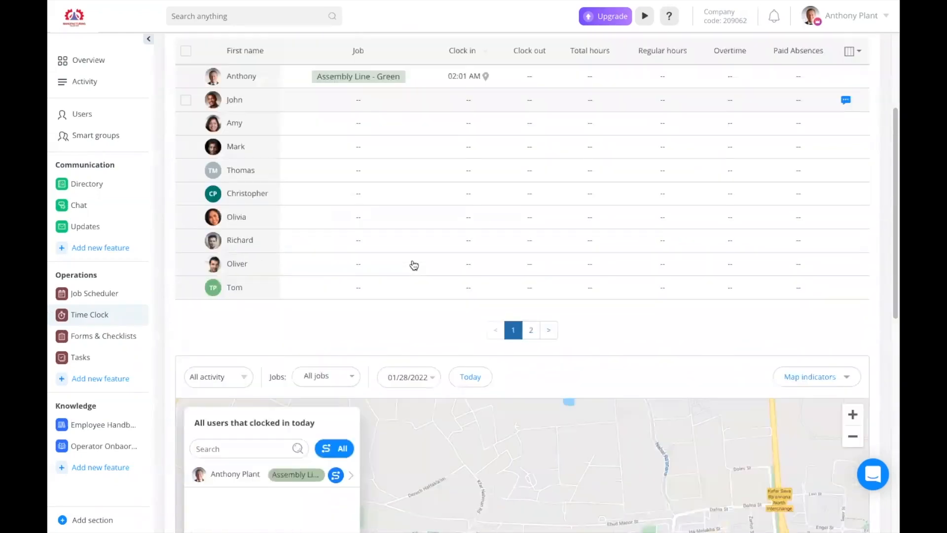
scroll(414, 266, down, 4)
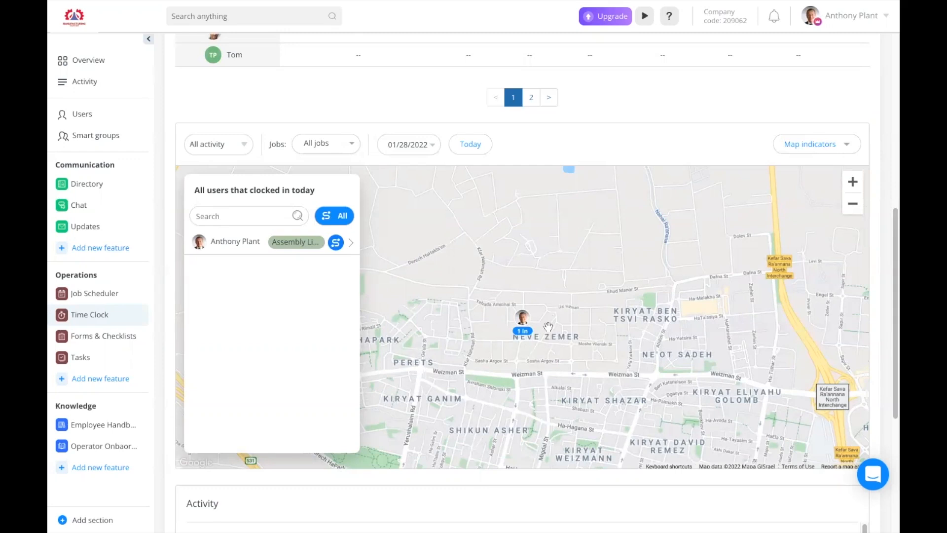
scroll(547, 326, up, 7)
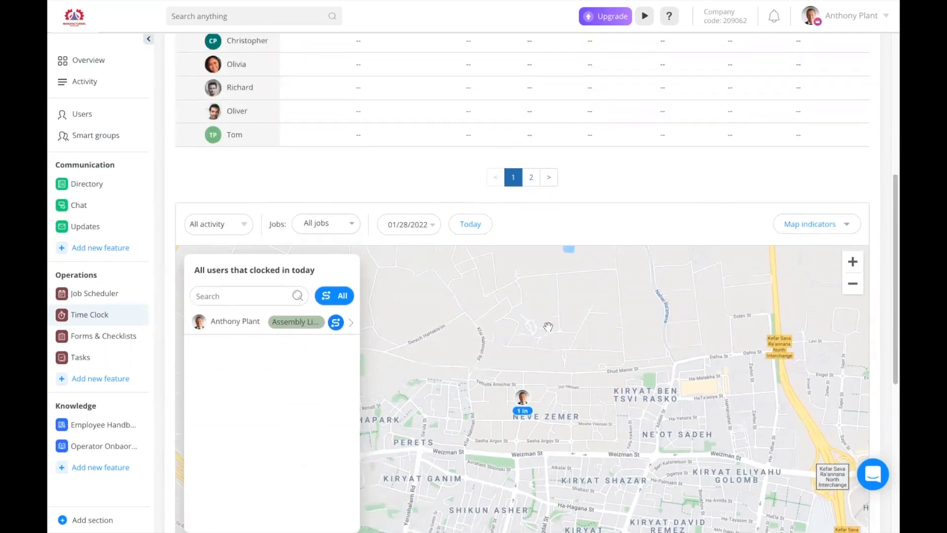
scroll(549, 331, up, 1)
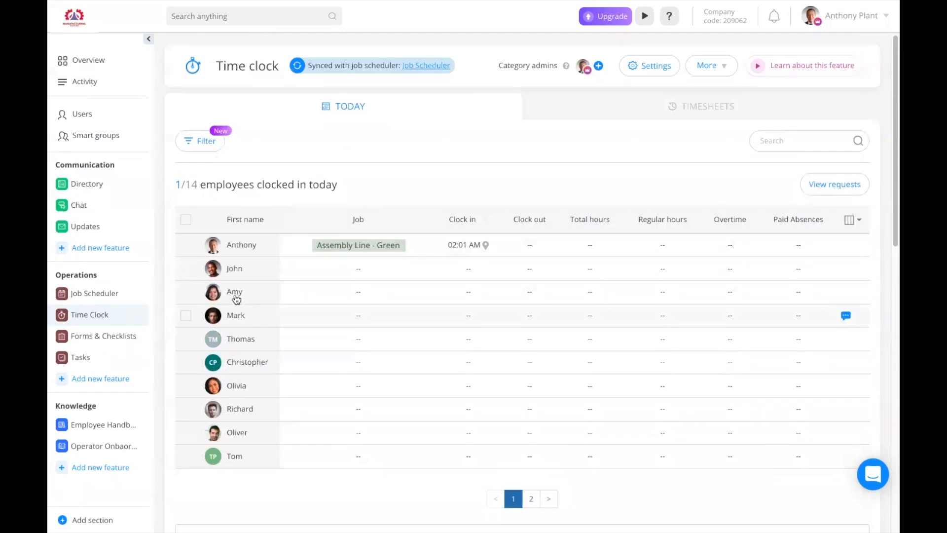
Filter today's employees to users scheduled for a shift now, and briefly open the chat with the second listed employee
click(209, 144)
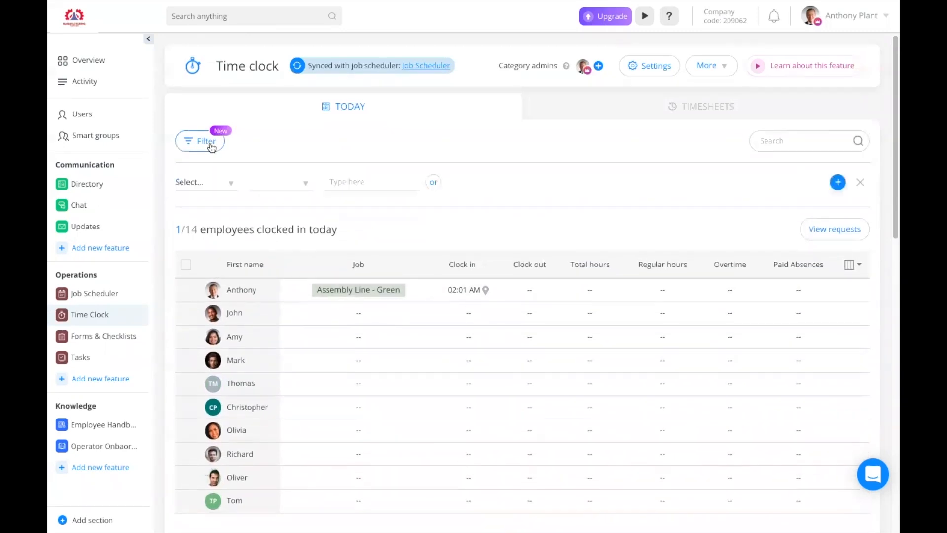
click(213, 181)
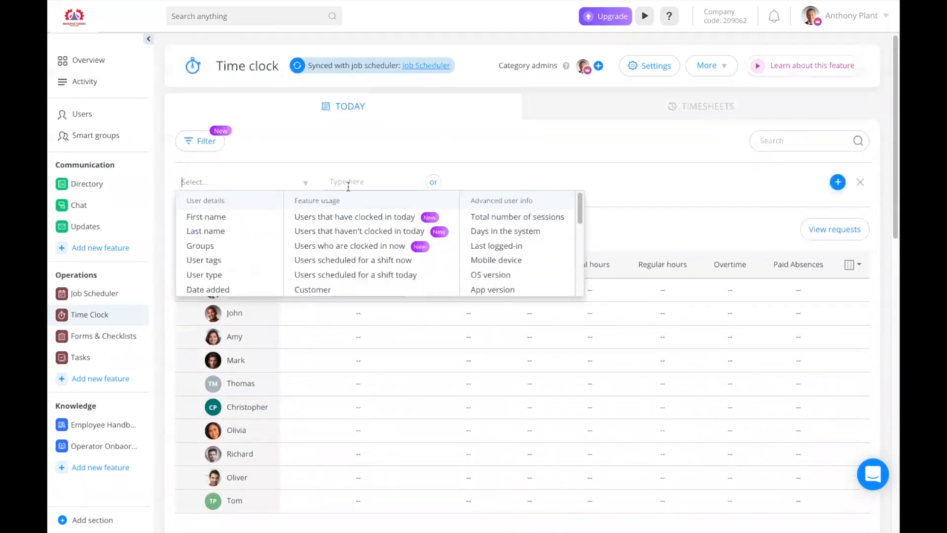
click(437, 263)
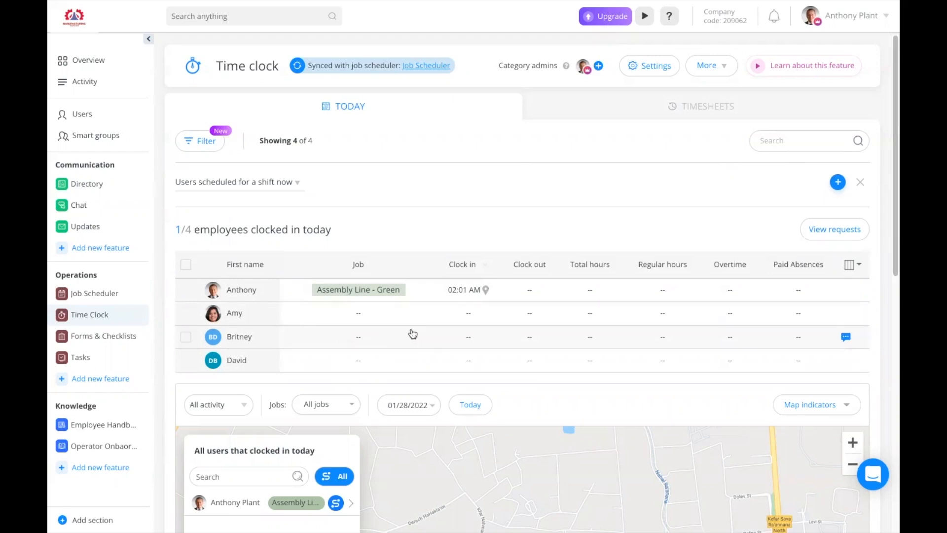
click(845, 313)
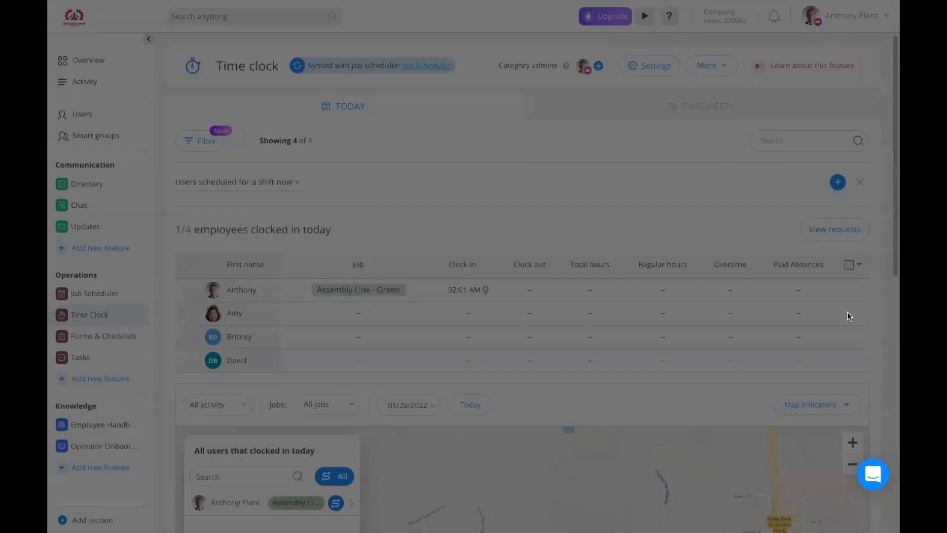
click(567, 317)
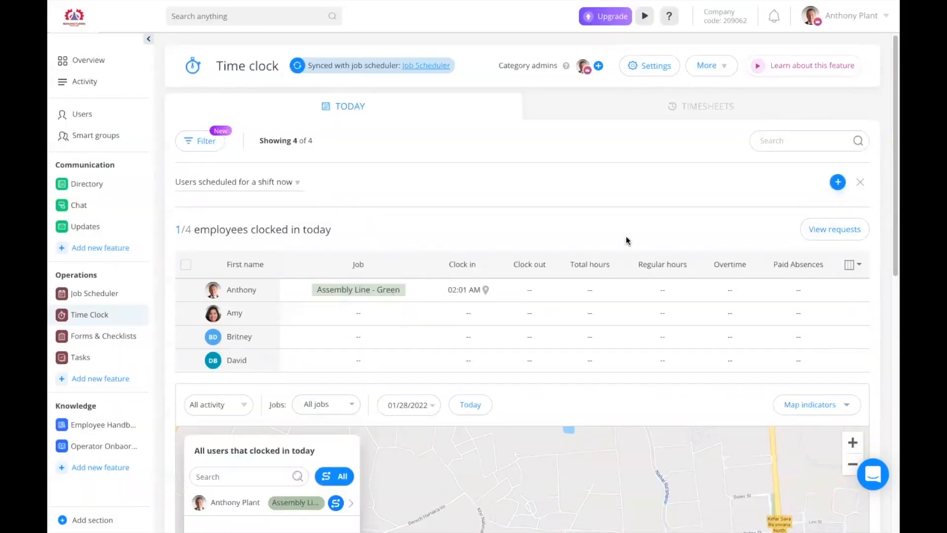
In the timesheets, open the seventh listed employee's record and set the Tue 1/11 shift's end time to 3 PM
click(717, 110)
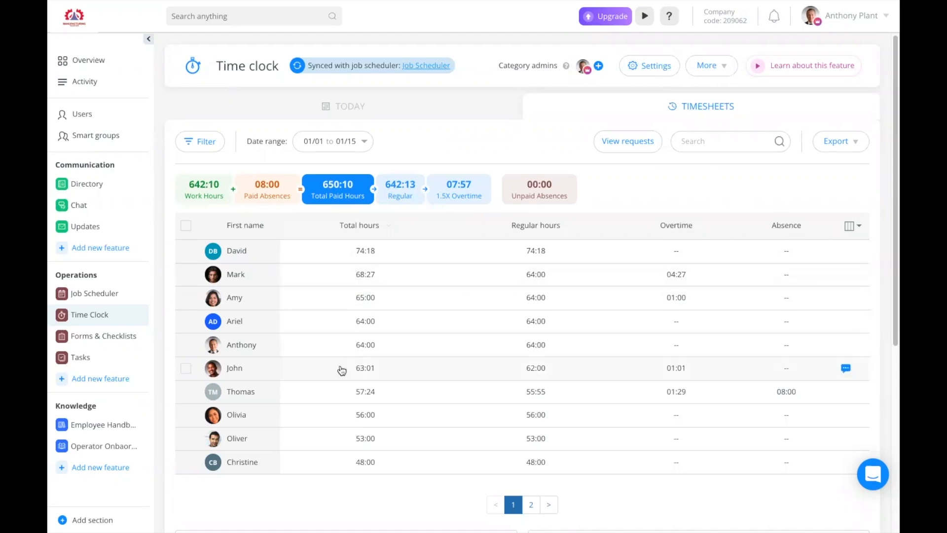
click(256, 400)
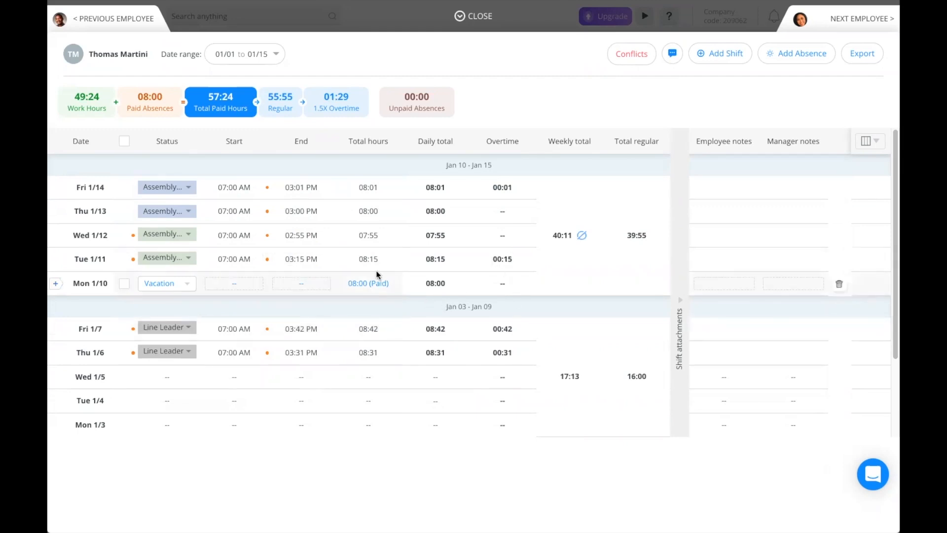
click(302, 258)
text(3pm)
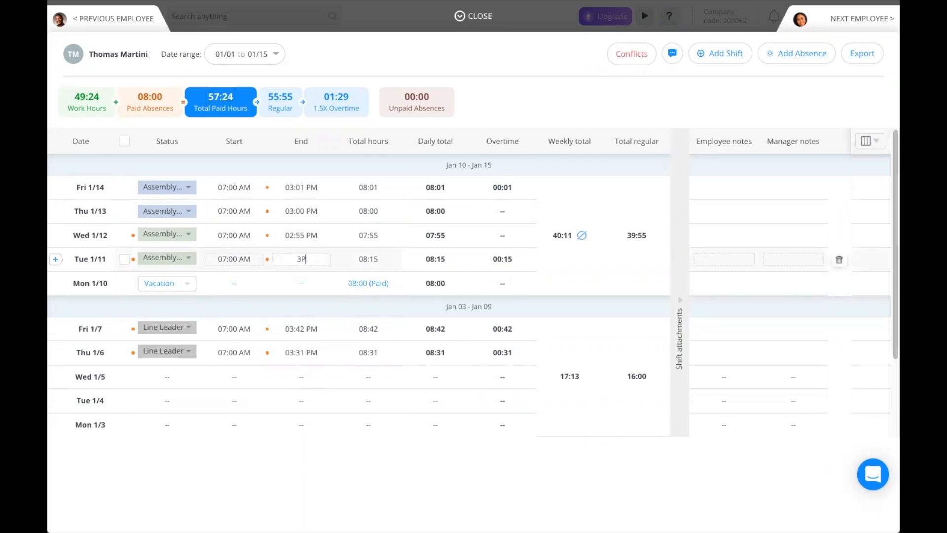
key(Tab)
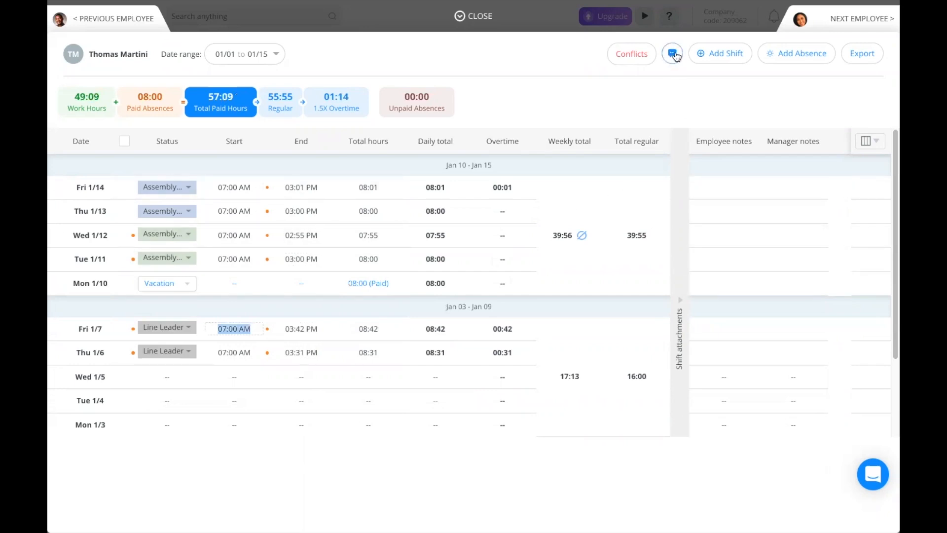
Look at the chat with this employee and return to the timesheets overview
click(674, 55)
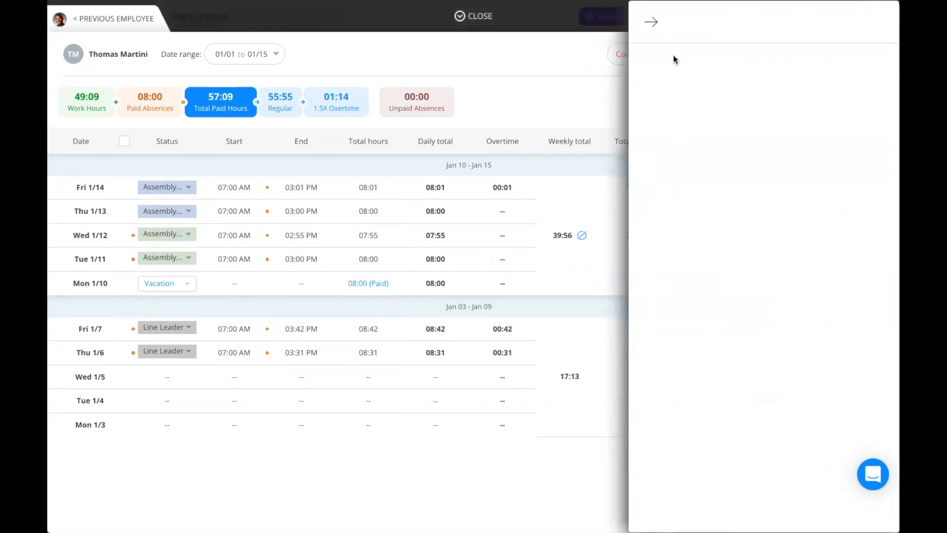
click(652, 25)
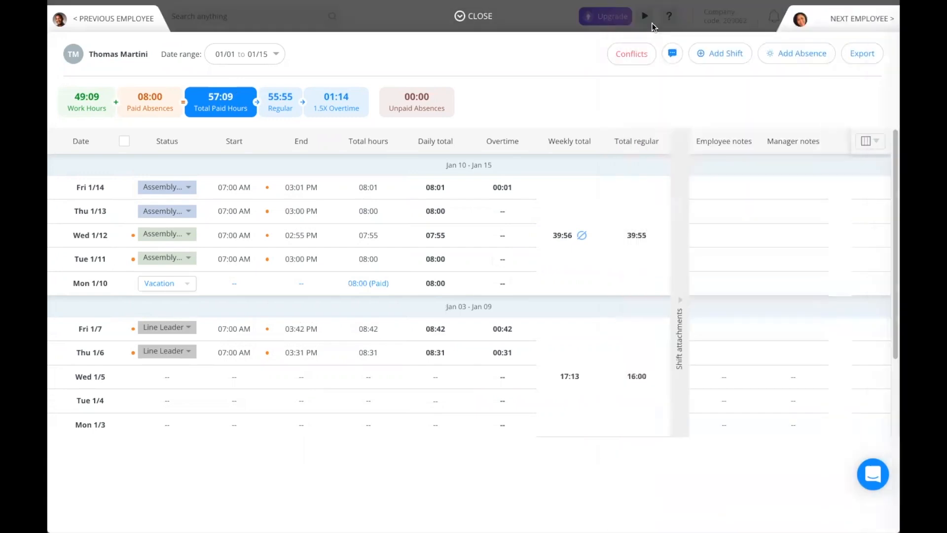
click(463, 25)
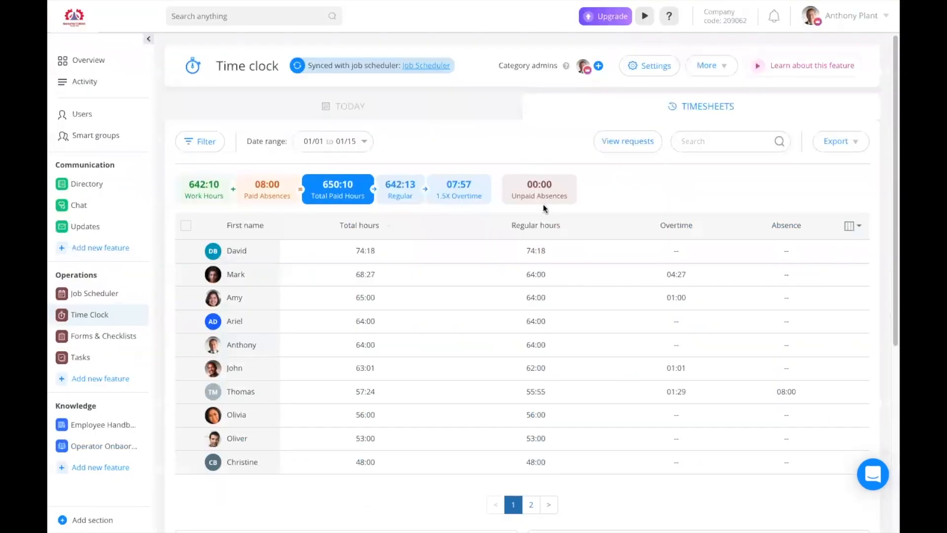
Review the timesheet export formats and the full breakdown of hours per job and employee
click(845, 146)
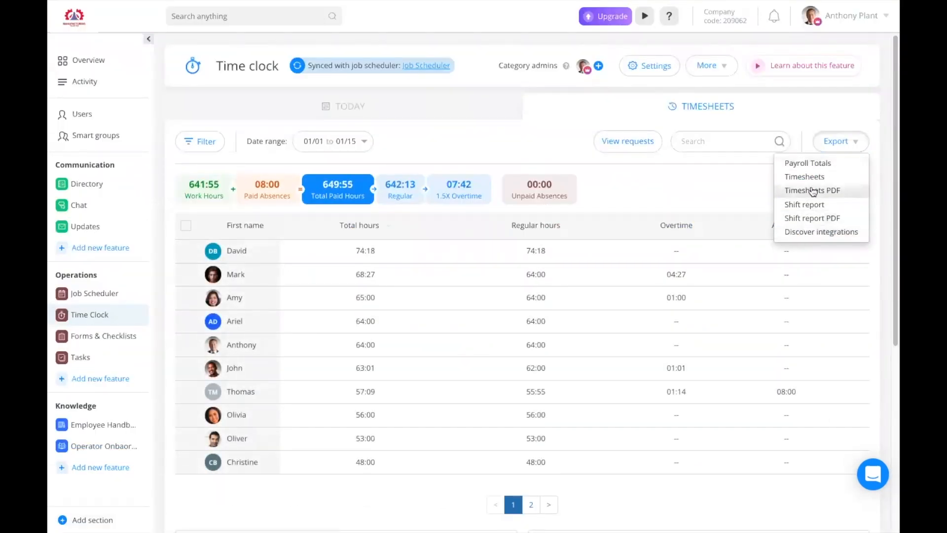
click(837, 146)
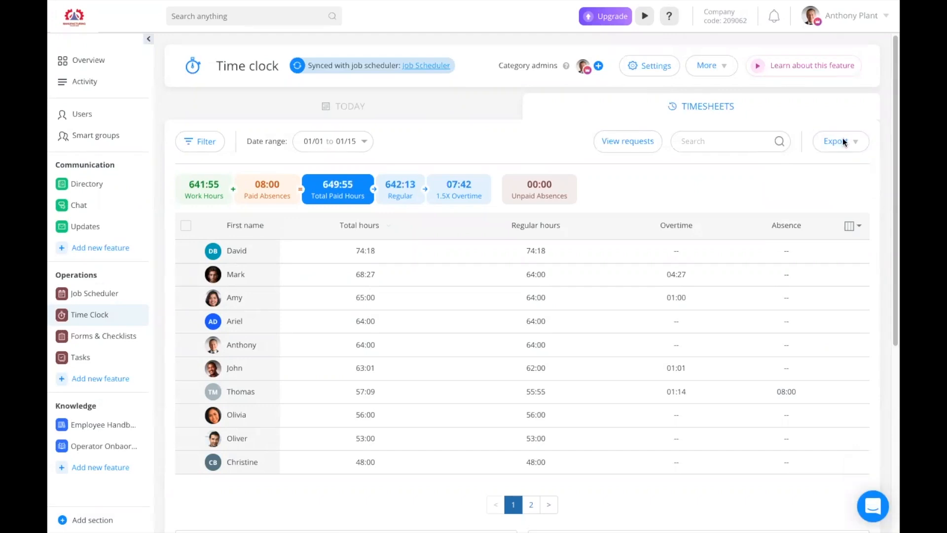
scroll(842, 141, down, 5)
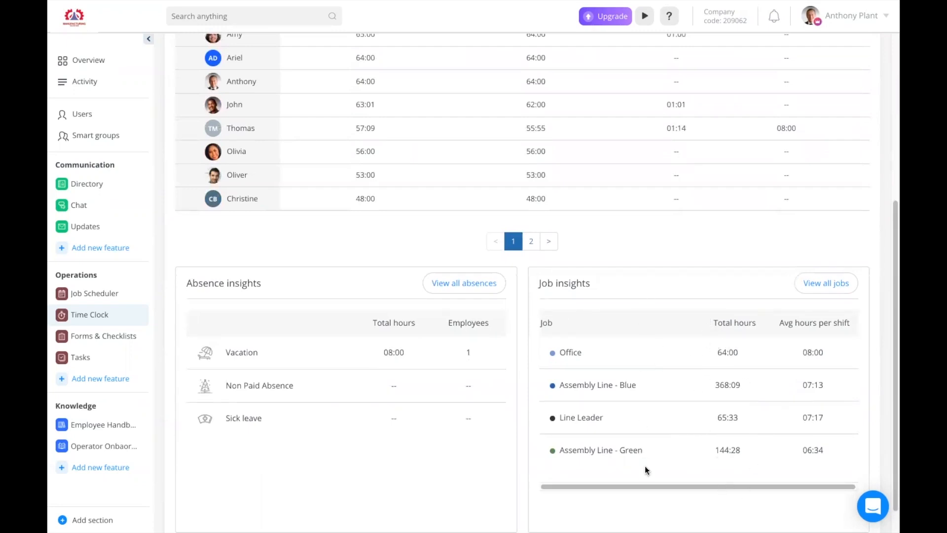
click(820, 291)
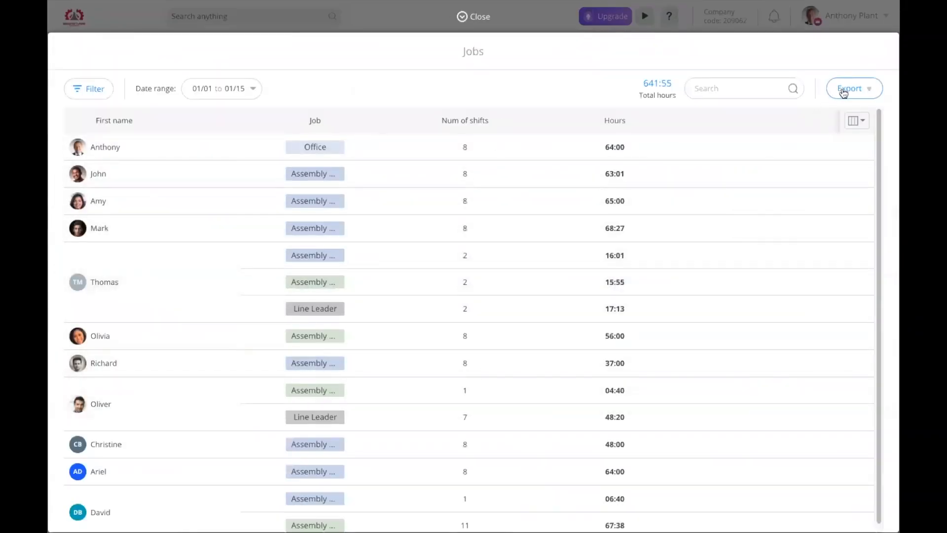
click(463, 17)
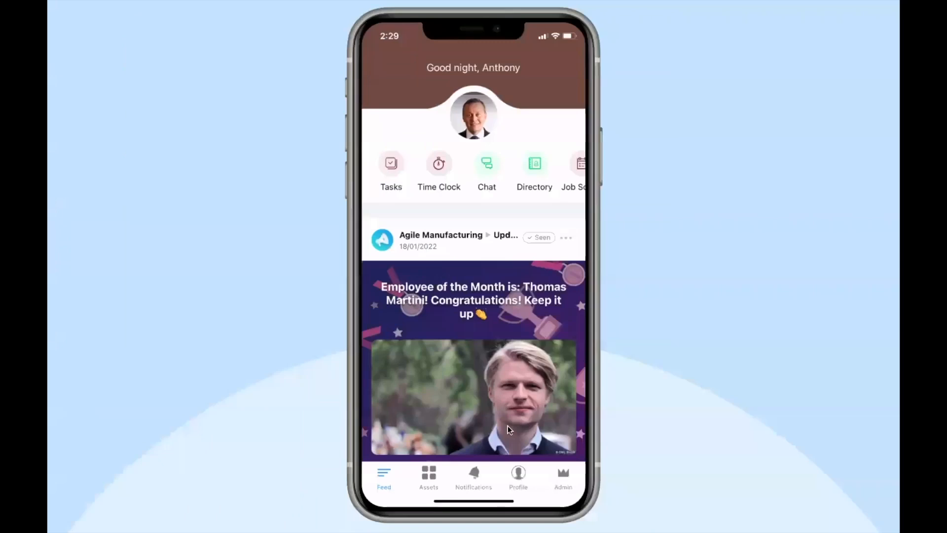
Open the Time Clock from the mobile app's admin area
click(564, 480)
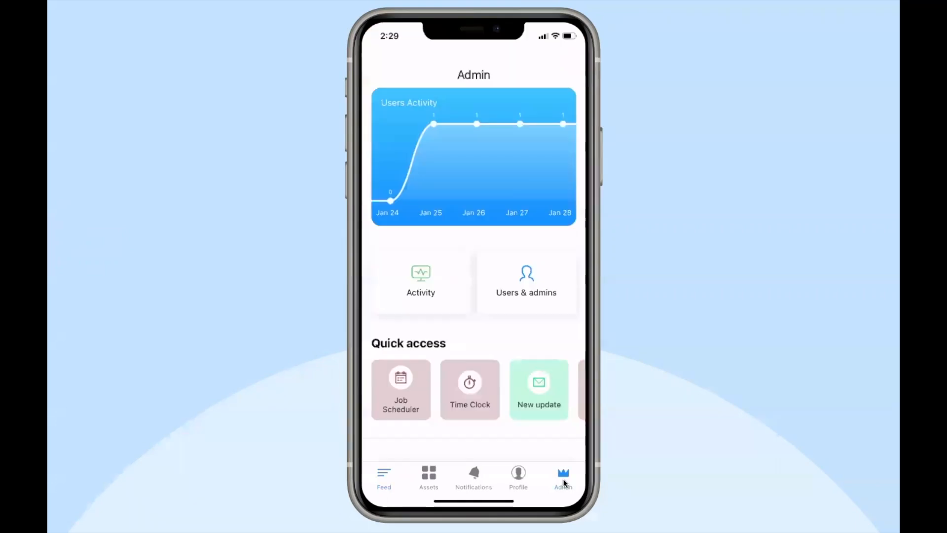
click(484, 397)
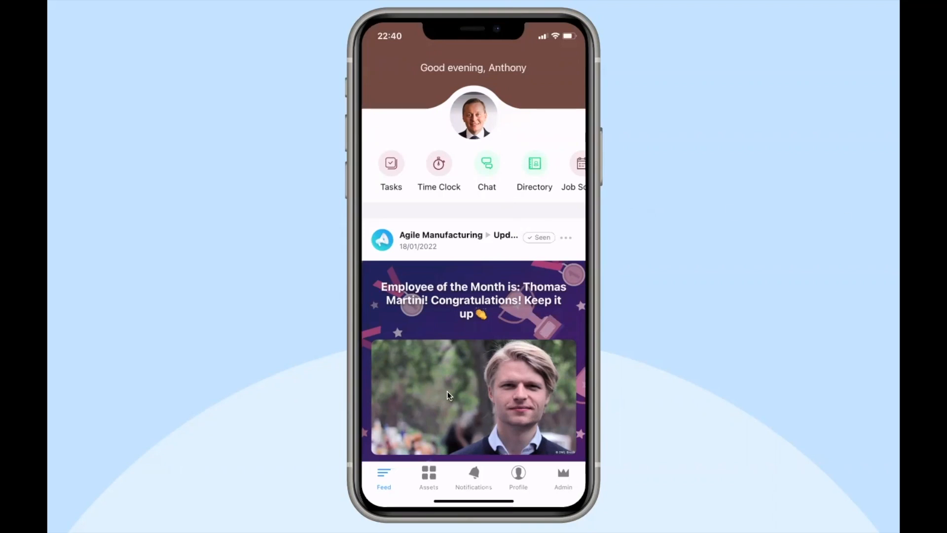
Open the Safety Hazard Report form from Forms & Checklists in the mobile app's assets
click(429, 471)
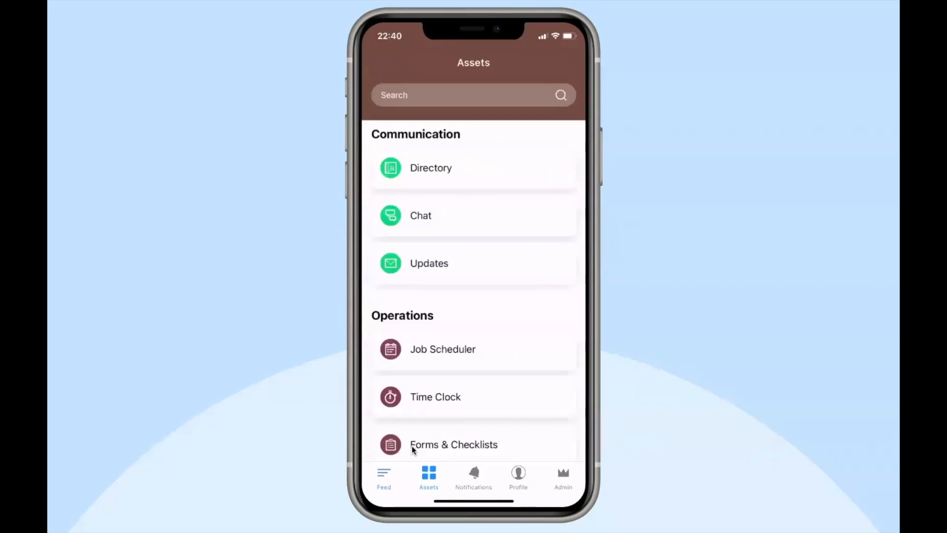
scroll(443, 444, down, 1)
click(441, 437)
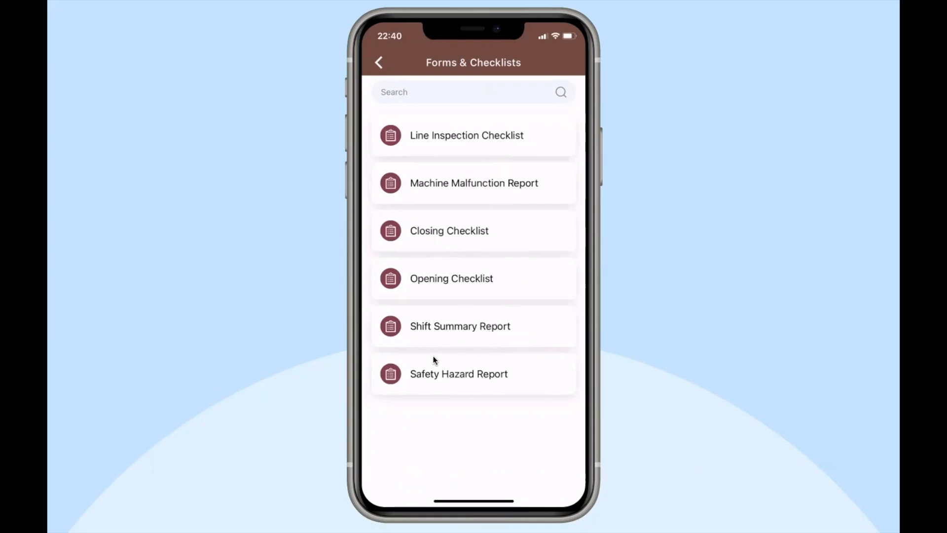
click(511, 390)
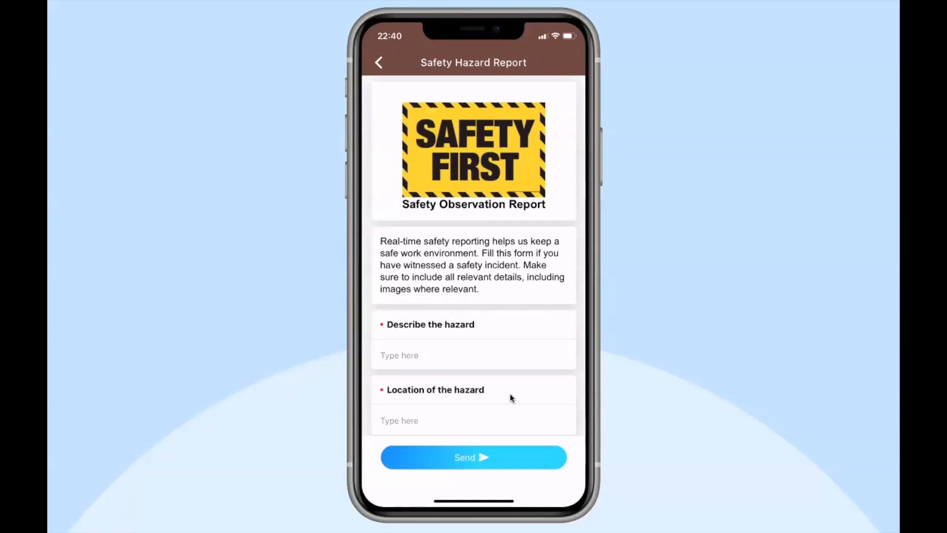
Describe the hazard in the report as "Damaged wire"
click(480, 352)
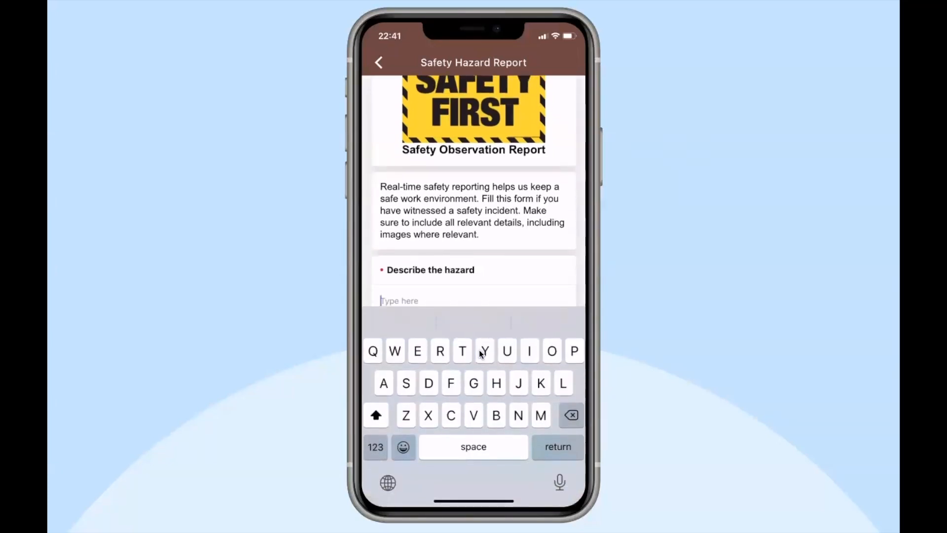
text(Dma)
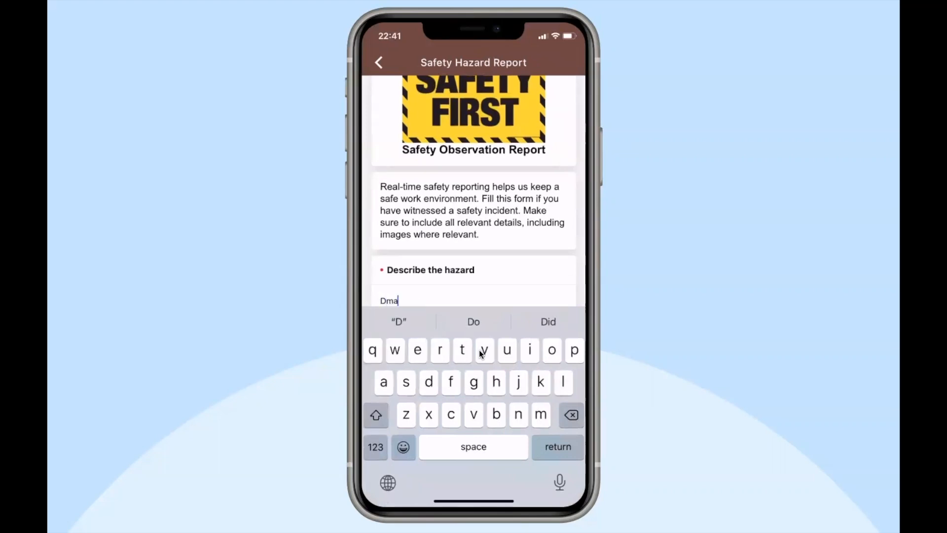
text(ged)
key(BackSpace)
key(BackSpace)
key(BackSpace)
key(BackSpace)
key(BackSpace)
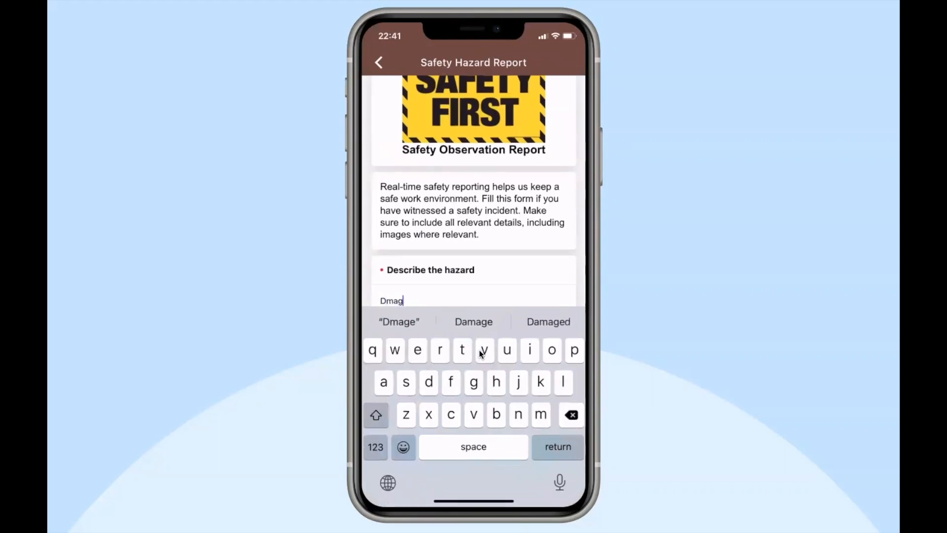
text(amaged wire)
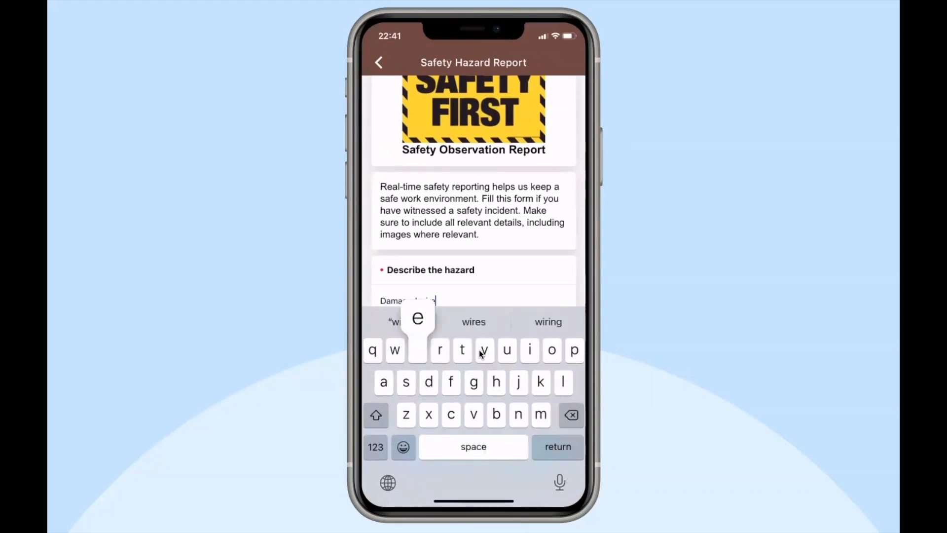
Enter "Gallery" as the hazard's location, send the report and dismiss the submission summary
key(Return)
text(Gallery)
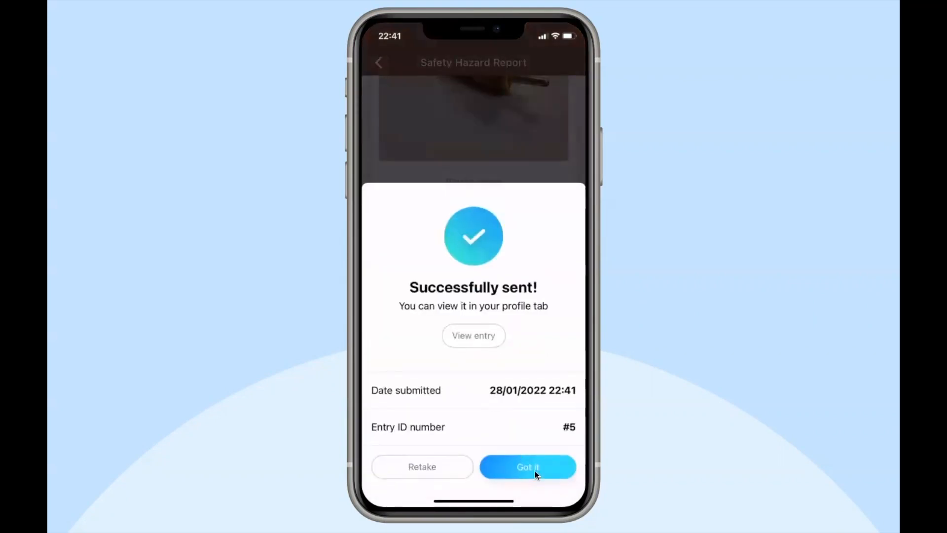
click(534, 470)
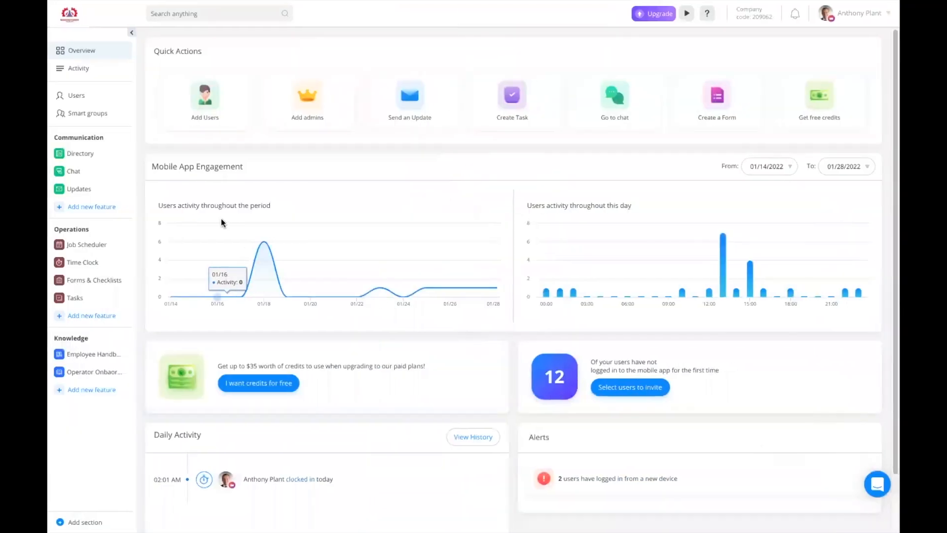
In the web dashboard, open the Safety Hazard Report form and show its table of submitted entries
click(98, 285)
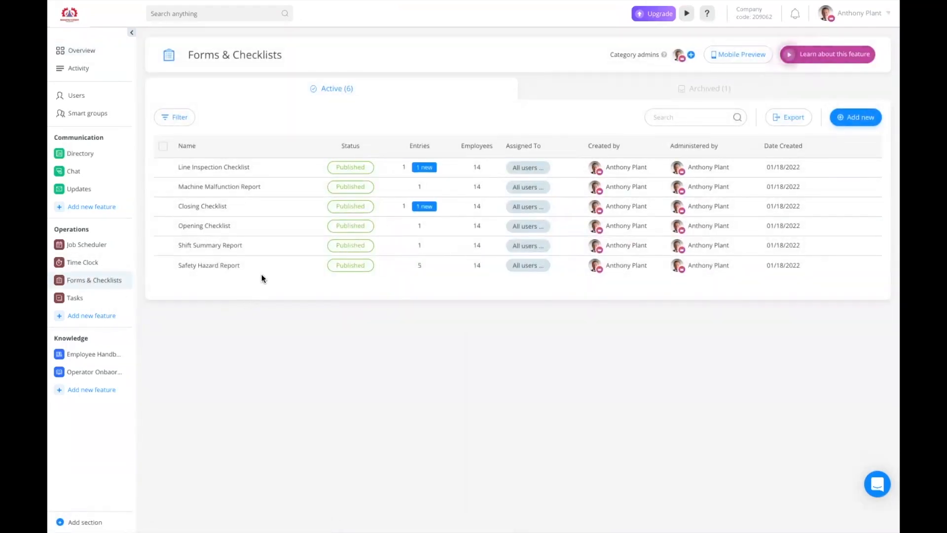
click(249, 267)
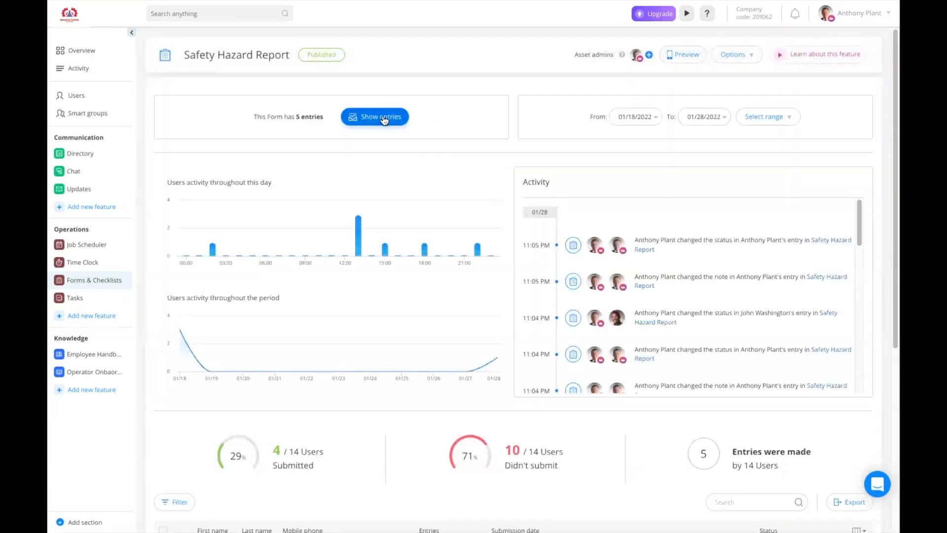
click(385, 119)
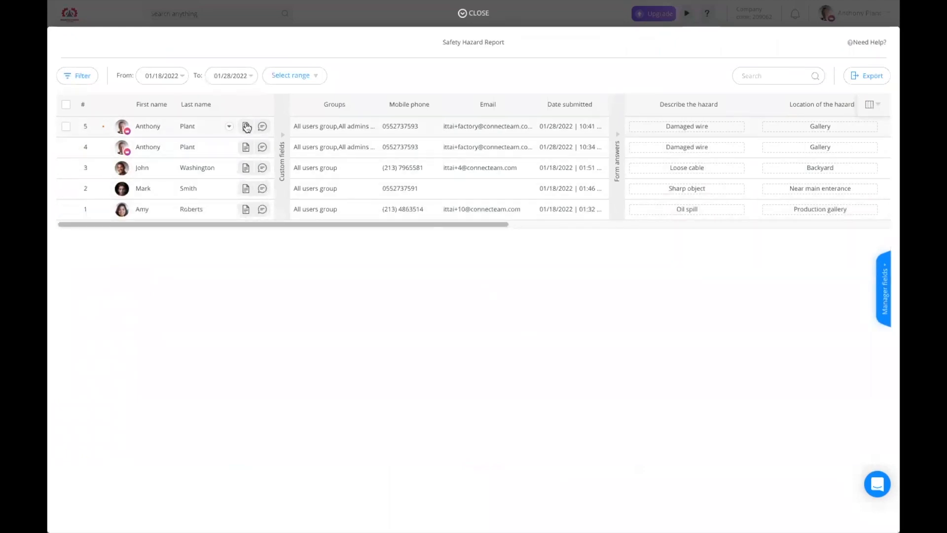
Open entry 5 and review its description, location, risk rating, image and signature
click(247, 128)
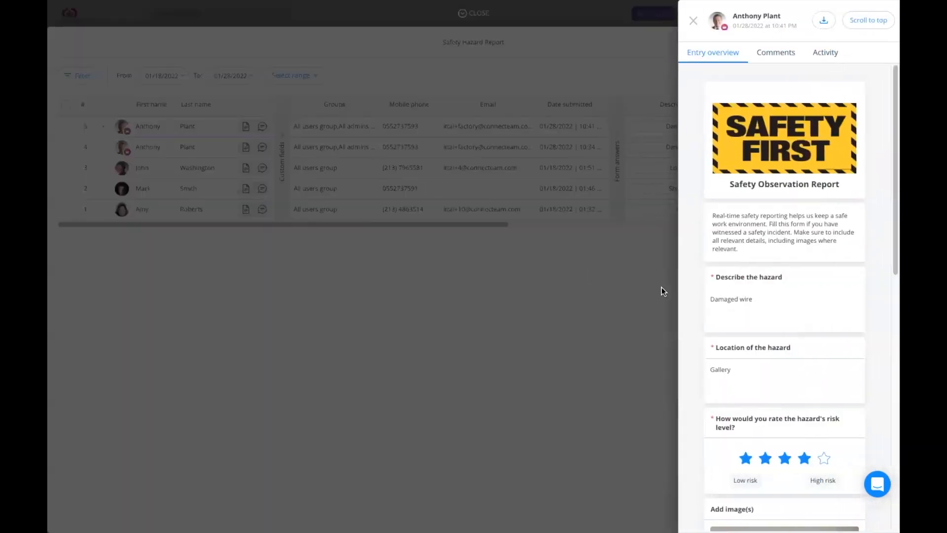
scroll(812, 354, down, 1)
scroll(812, 353, down, 2)
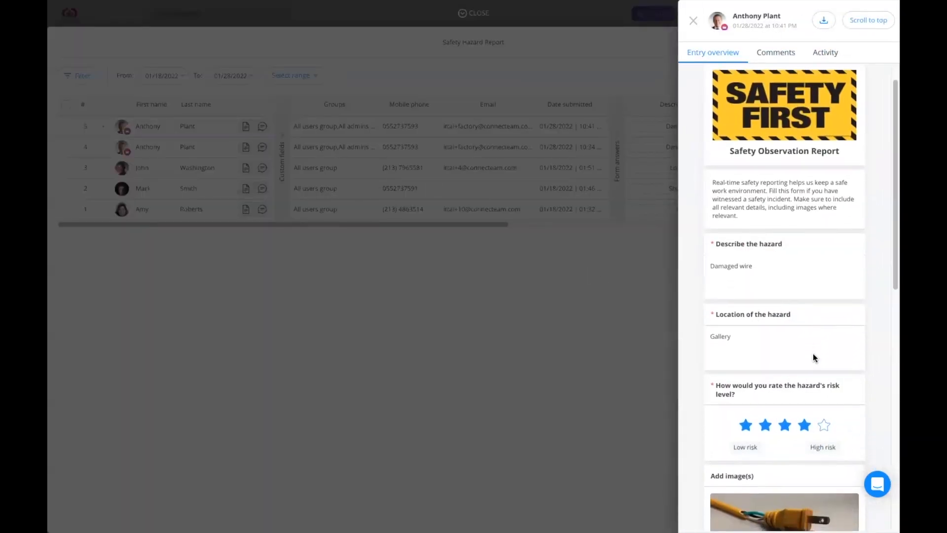
scroll(812, 353, down, 3)
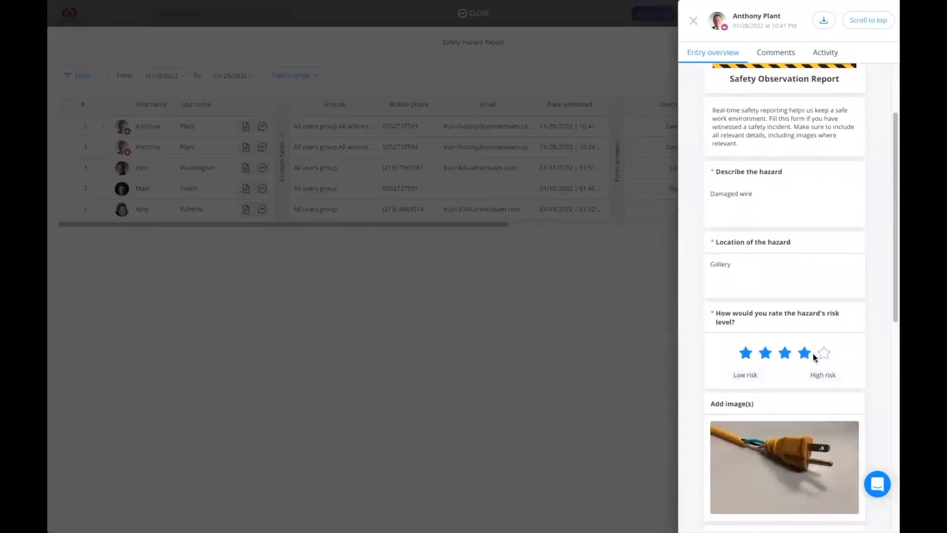
scroll(812, 353, down, 2)
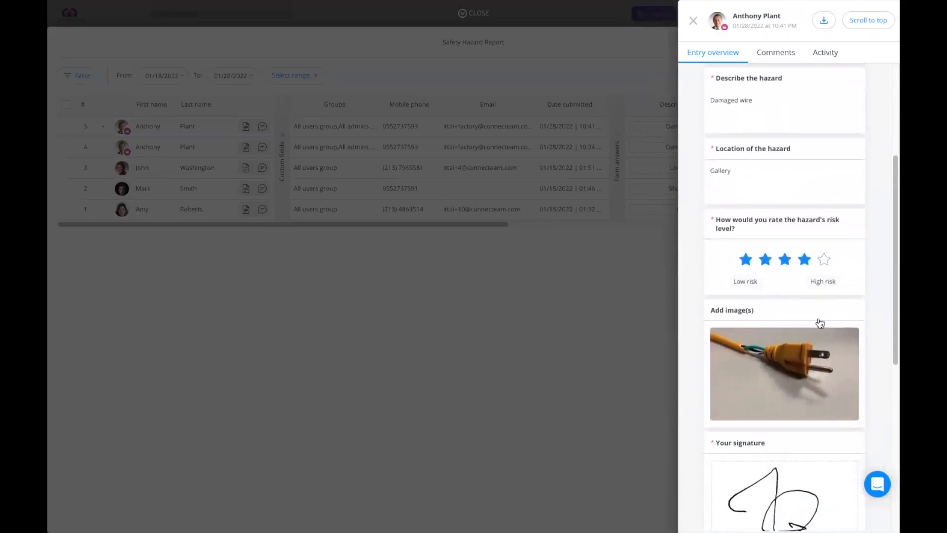
scroll(766, 234, down, 2)
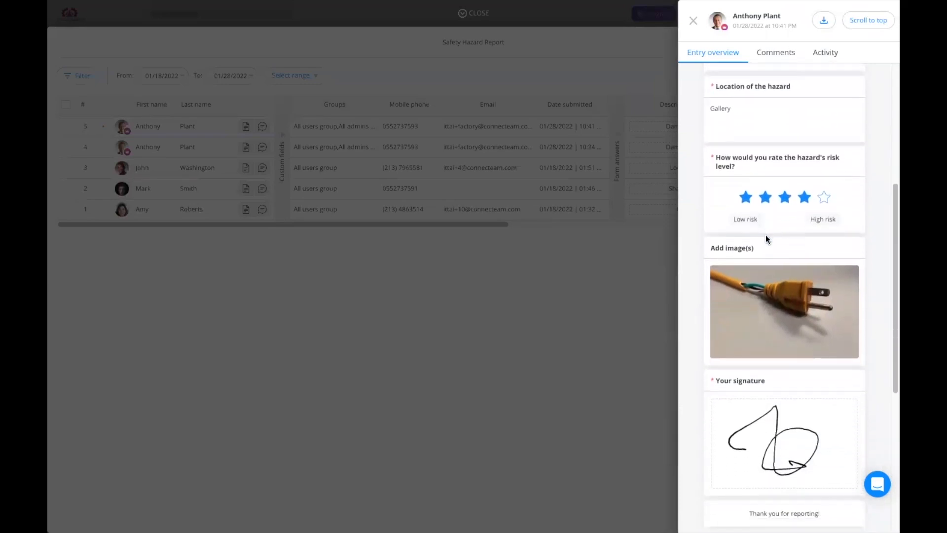
Save the manager note "Fix ASAP" on entry 5, set its status to Working on it and close the entry
scroll(779, 320, down, 6)
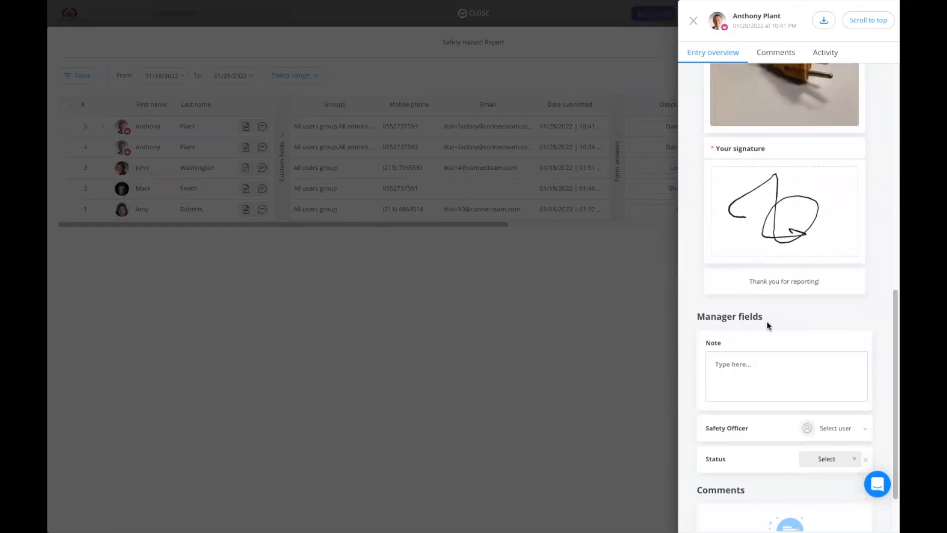
click(726, 364)
text(Fix ASAP)
click(834, 388)
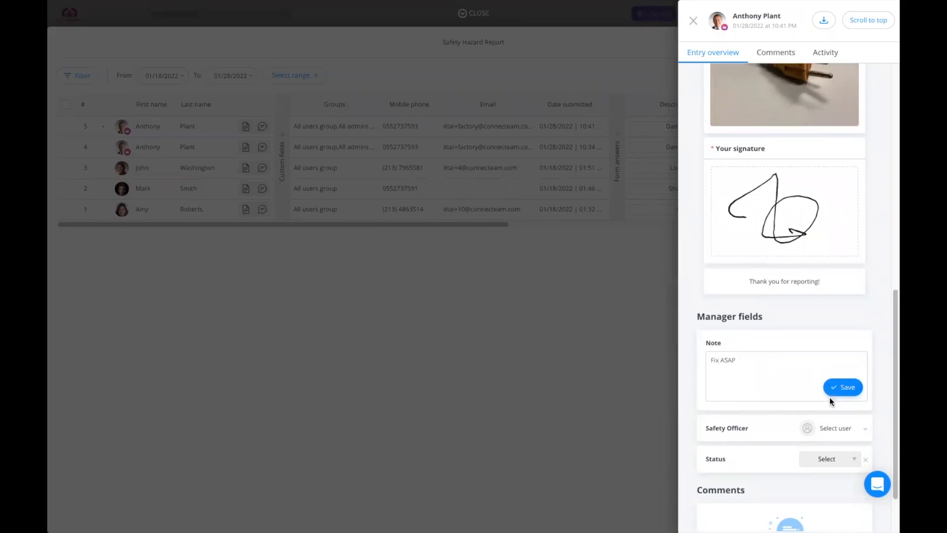
click(816, 463)
click(817, 485)
scroll(780, 459, down, 1)
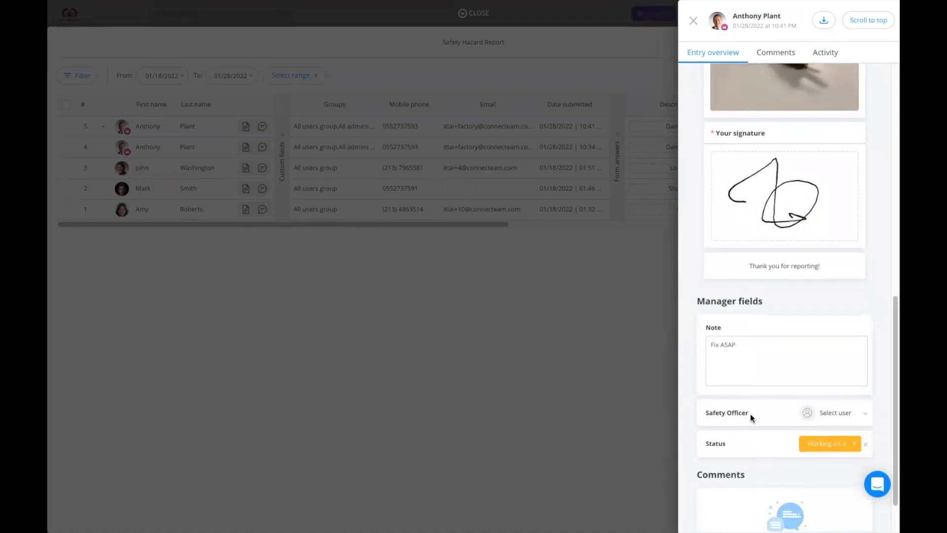
scroll(745, 406, down, 1)
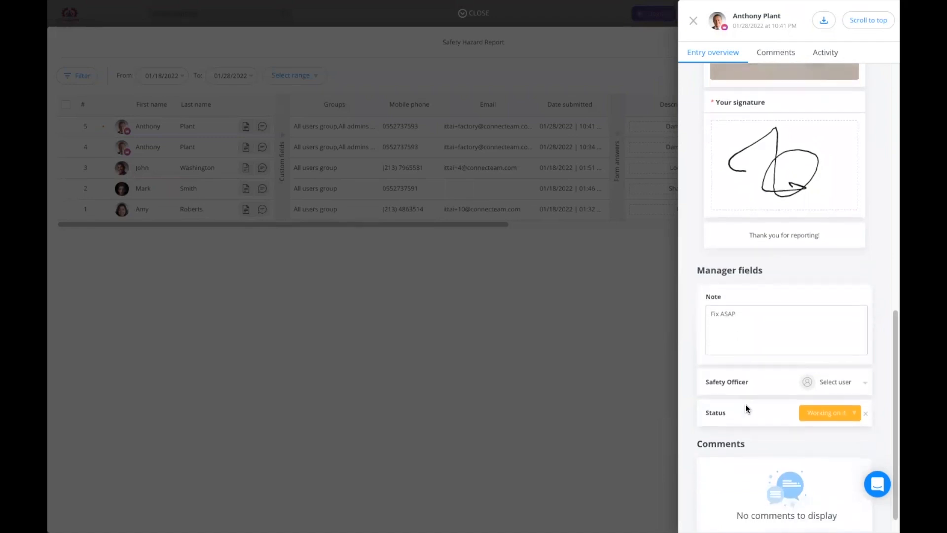
scroll(745, 407, down, 1)
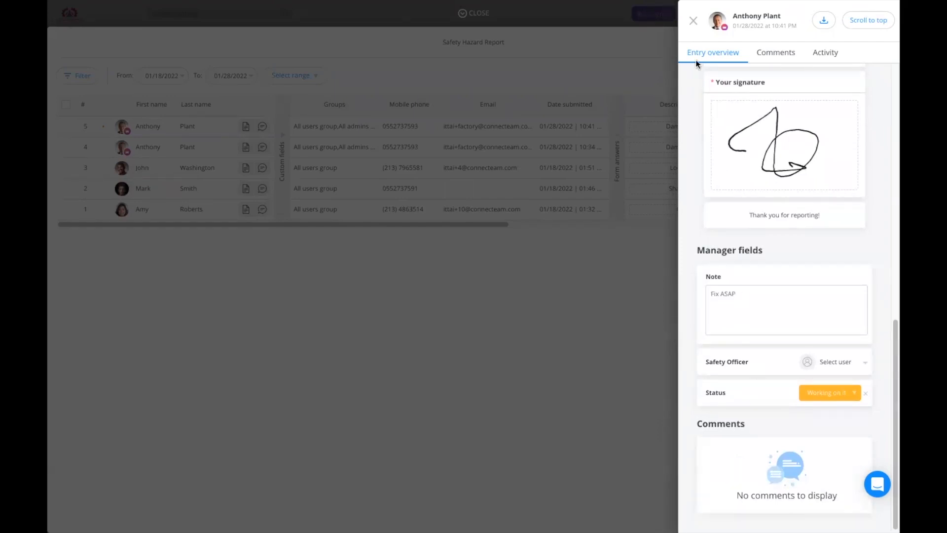
click(693, 22)
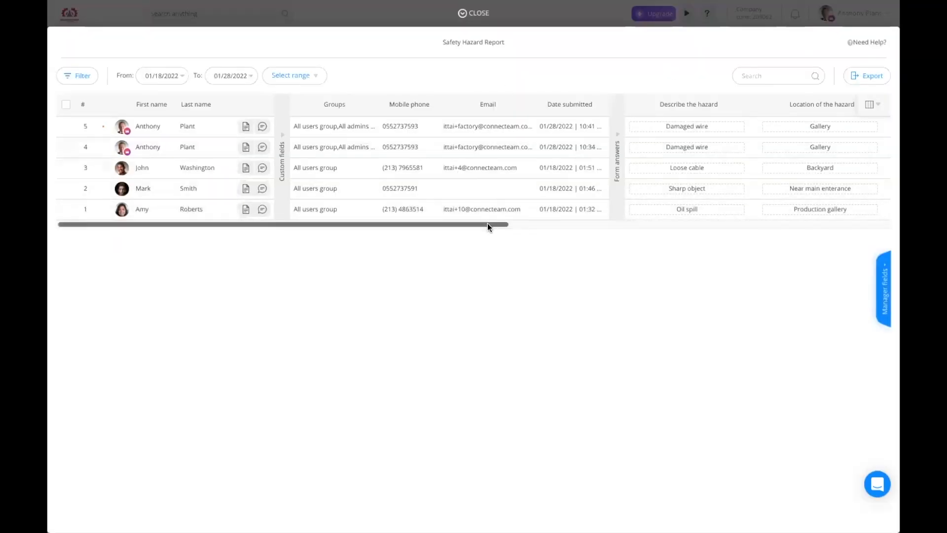
Change the hazard risk rating of entry 5 to three stars in the entries table
drag(487, 225, 671, 245)
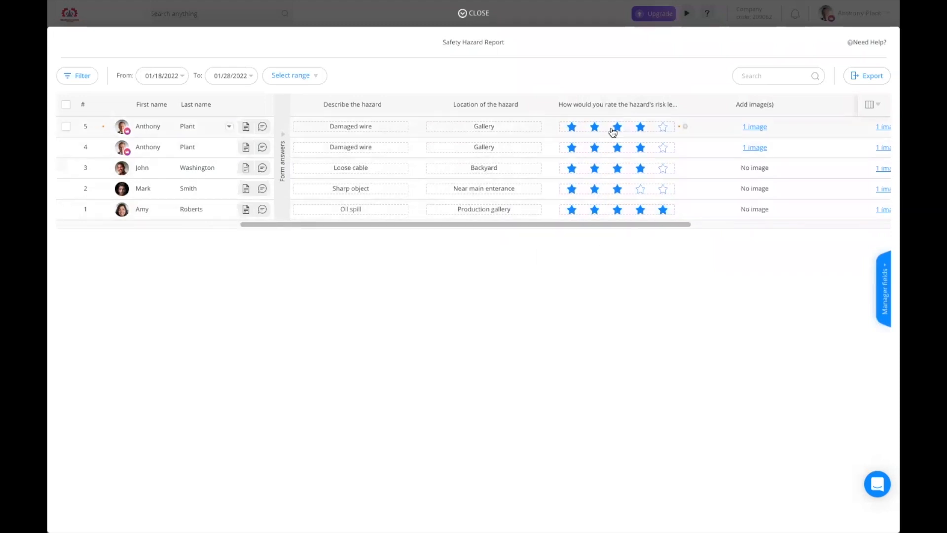
click(619, 131)
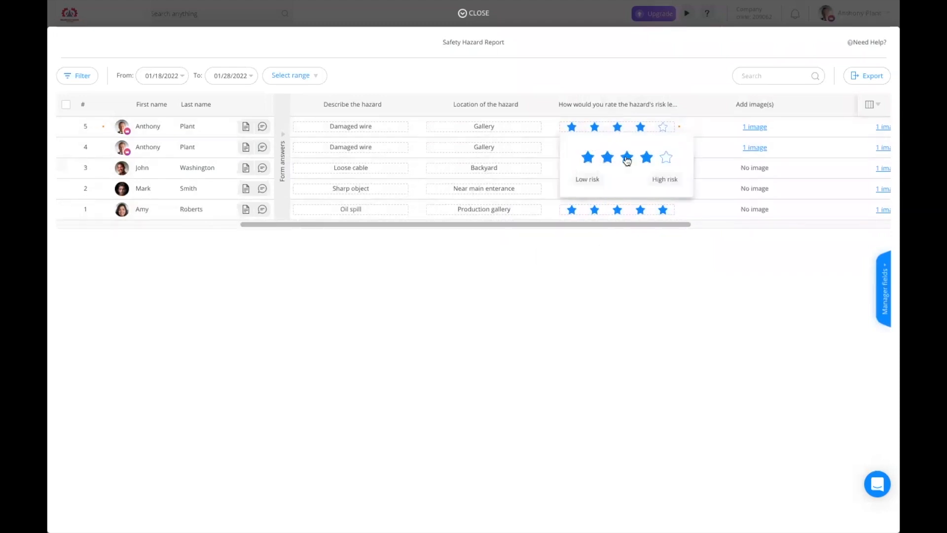
click(626, 156)
In the manager fields, set the status of entry 2 to Working on it and of entry 1 to Done
drag(647, 225, 837, 267)
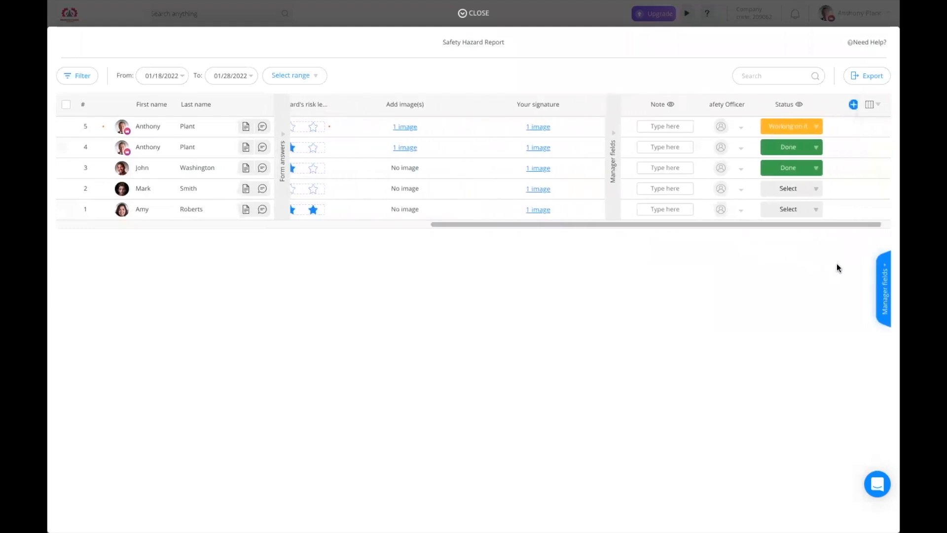
click(804, 193)
click(792, 214)
click(794, 212)
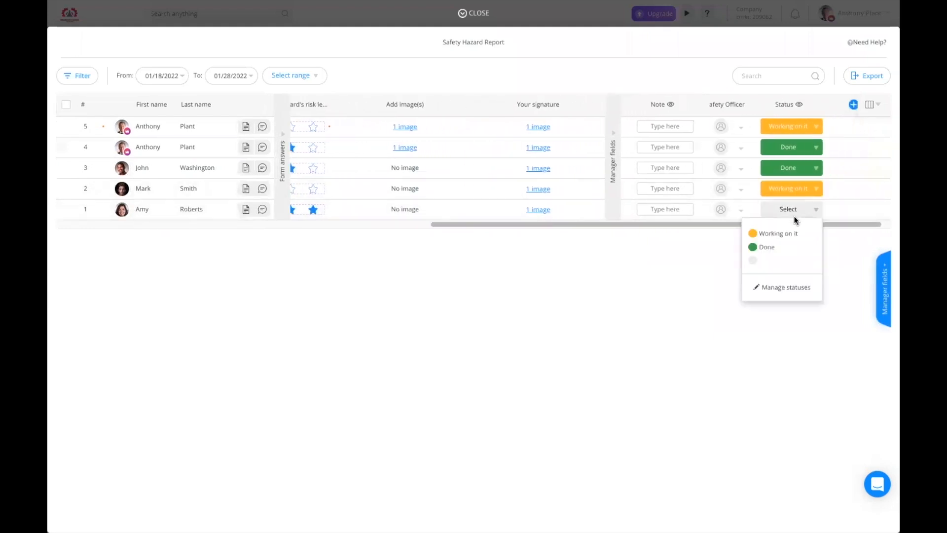
click(788, 247)
Look at the delete, download and print options available for entry 4
drag(735, 224, 352, 225)
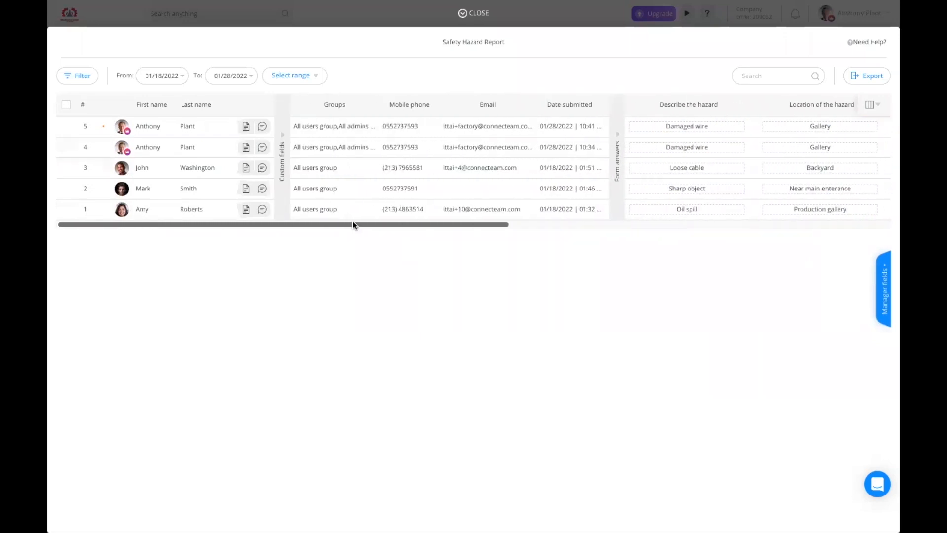
click(229, 147)
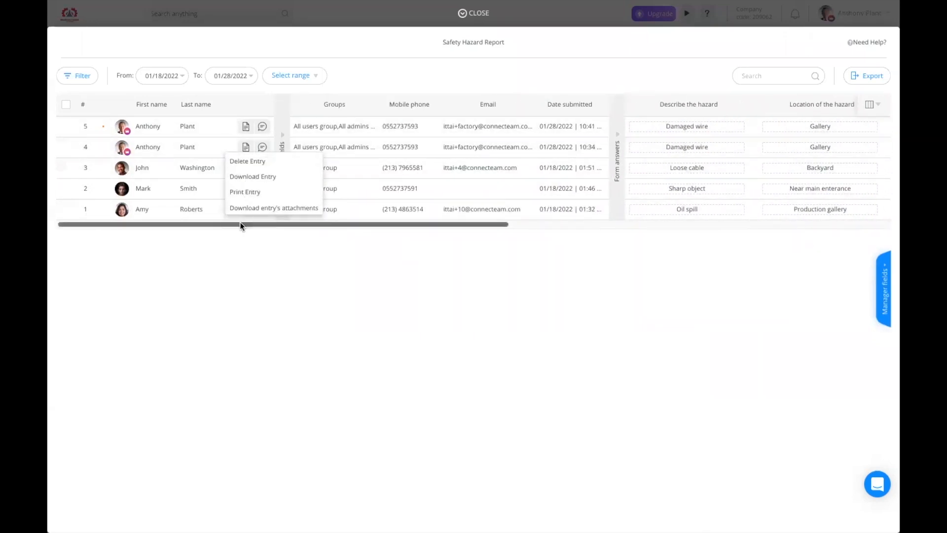
click(224, 236)
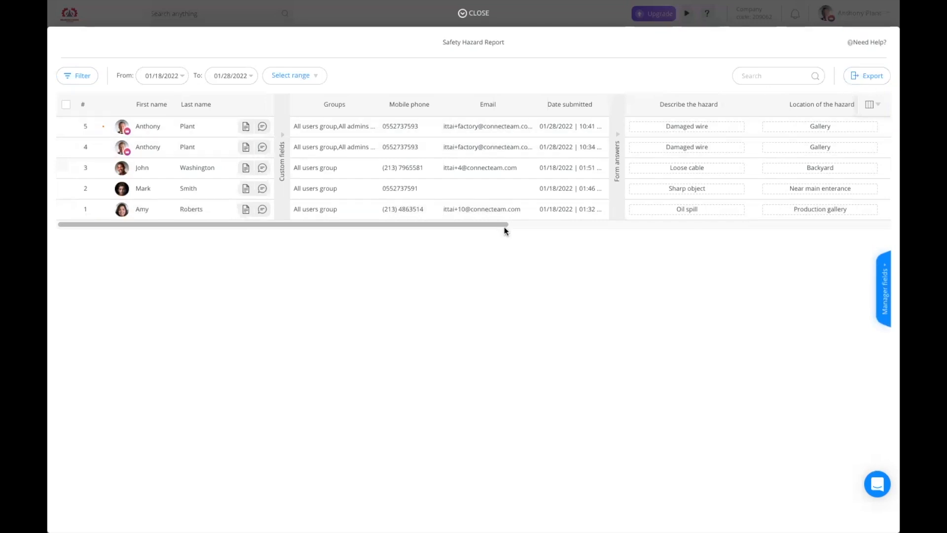
Close the Safety Hazard Report entries, return to Forms & Checklists and start a form from scratch named "Checklist"
click(463, 20)
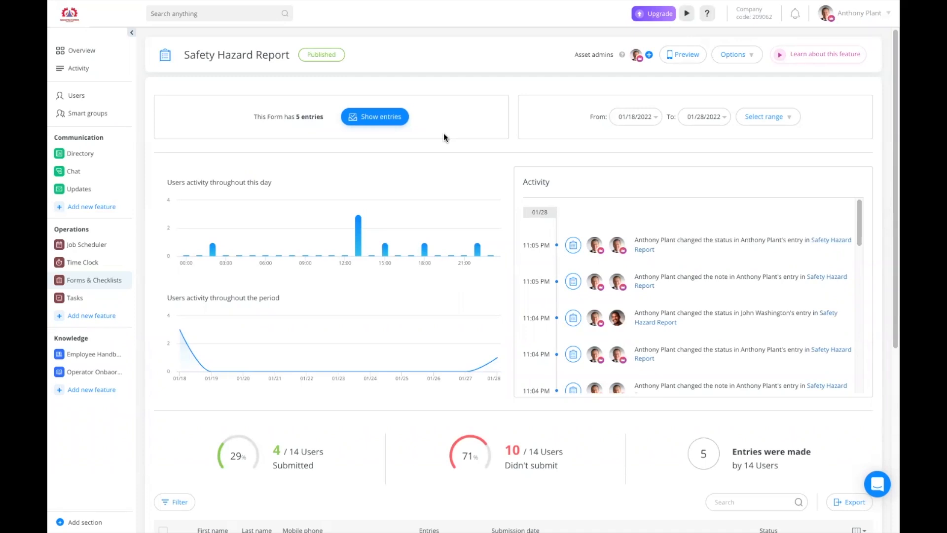
click(105, 283)
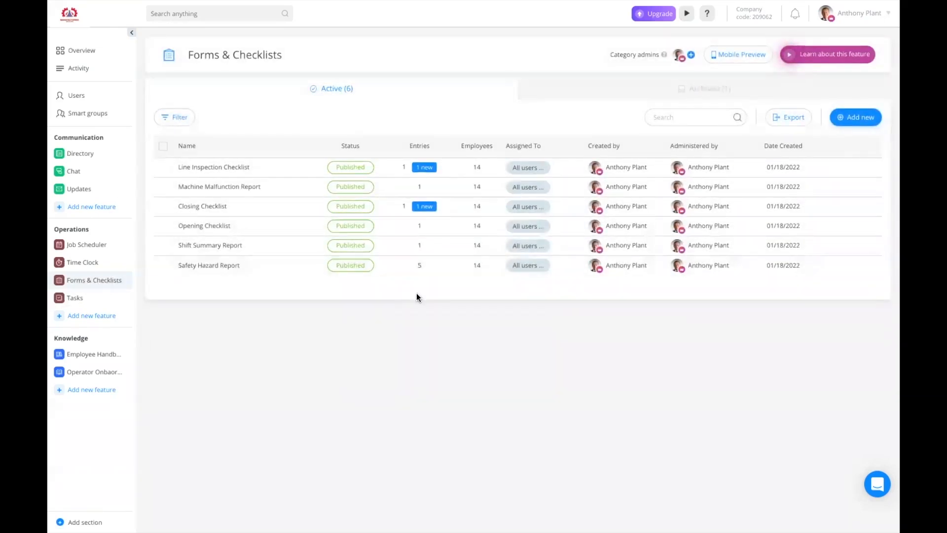
click(856, 117)
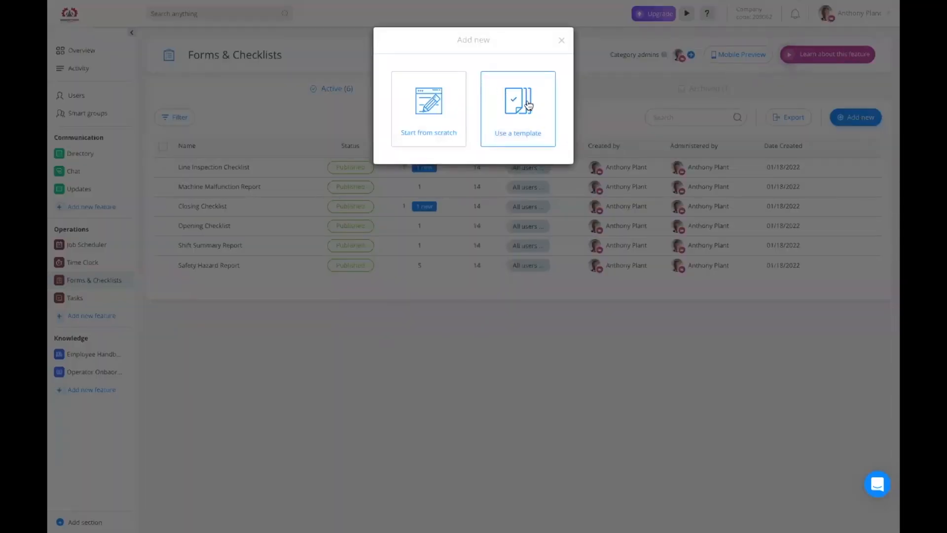
click(442, 121)
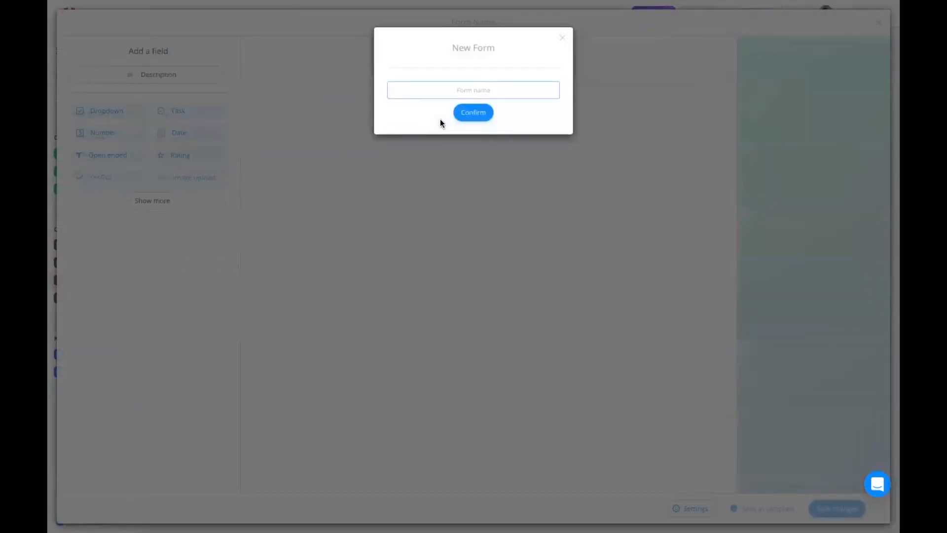
text(Checklist)
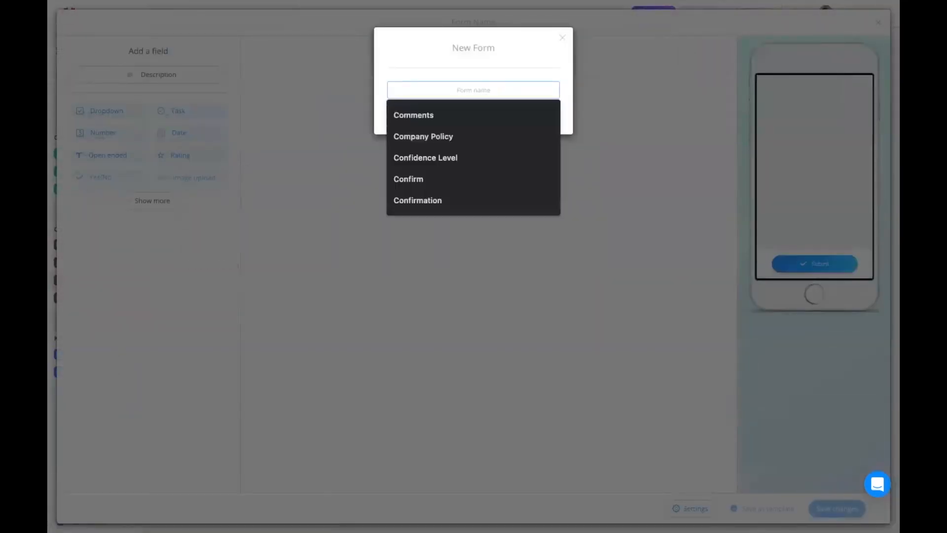
click(465, 114)
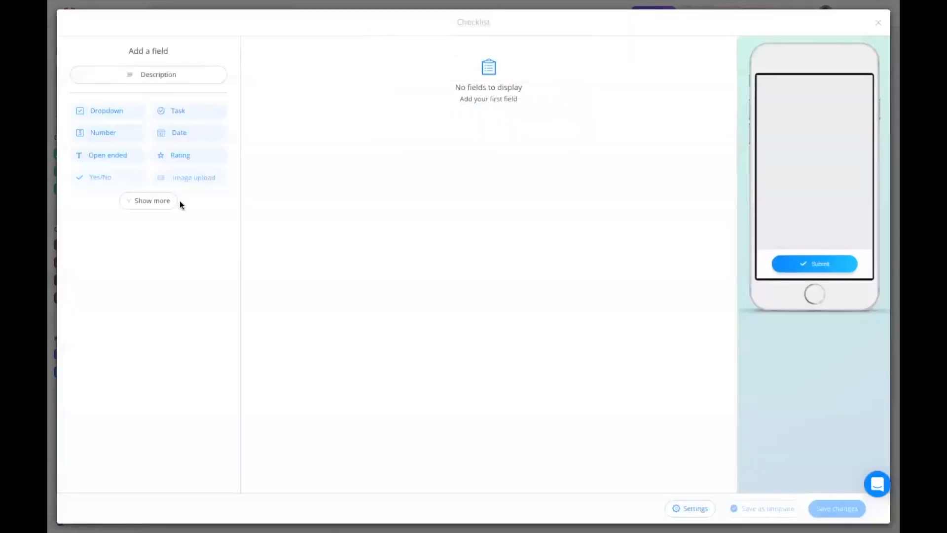
Expand the full list of field types available for the Checklist form and close the form editor
click(163, 204)
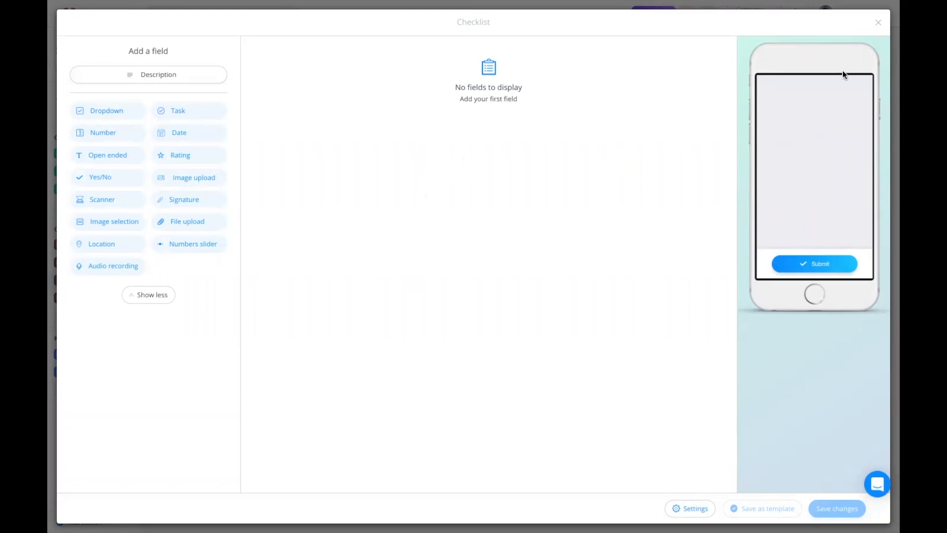
click(878, 24)
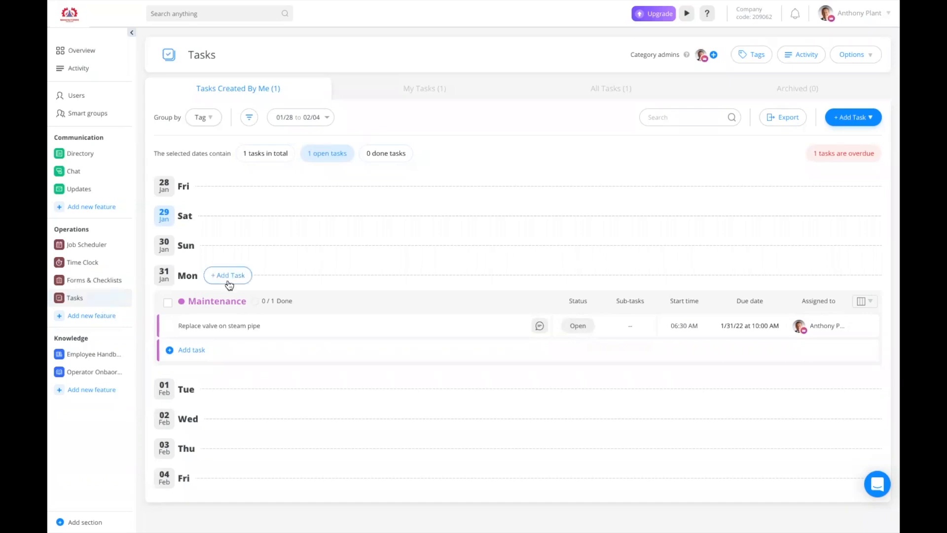
Add a single task titled "Organize equipment room" and assign it to two employees
mouse_move(222, 374)
click(856, 121)
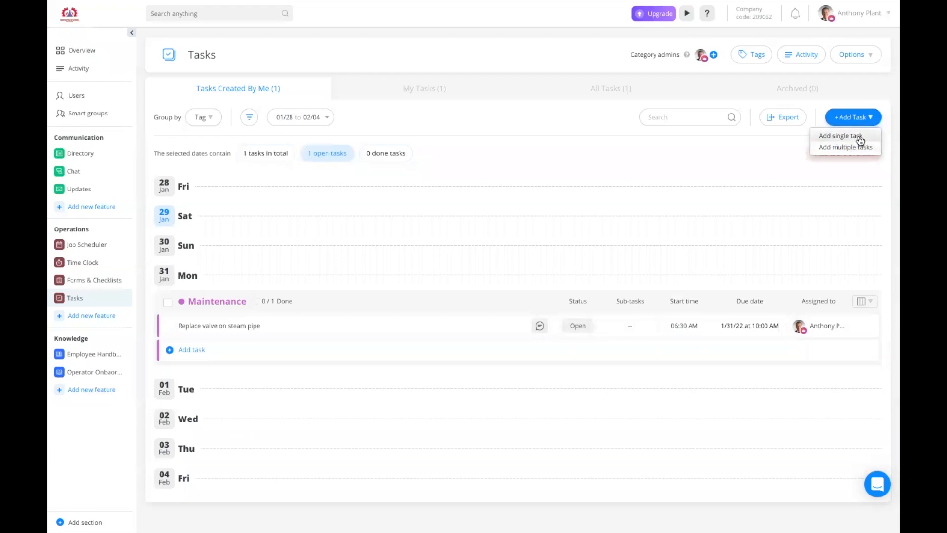
click(857, 138)
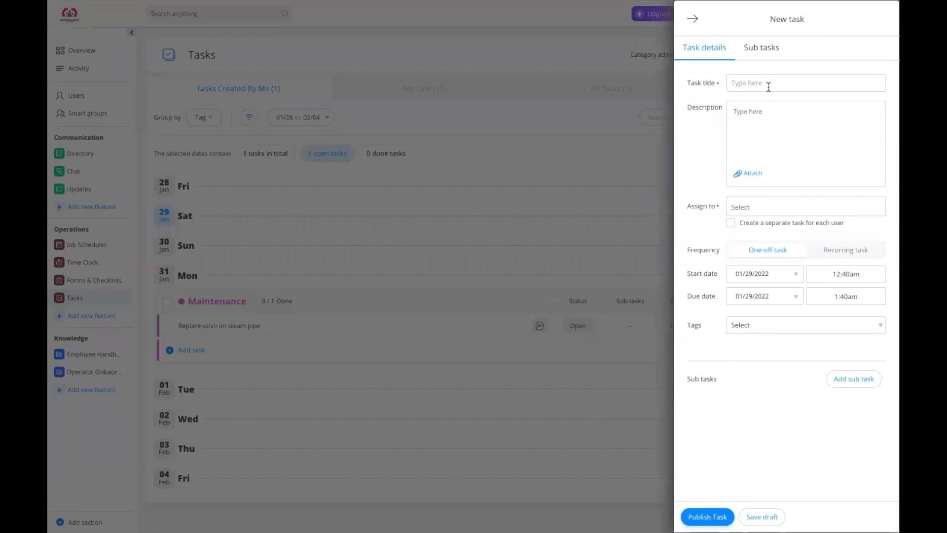
text(Organize equipment room)
click(766, 208)
click(776, 302)
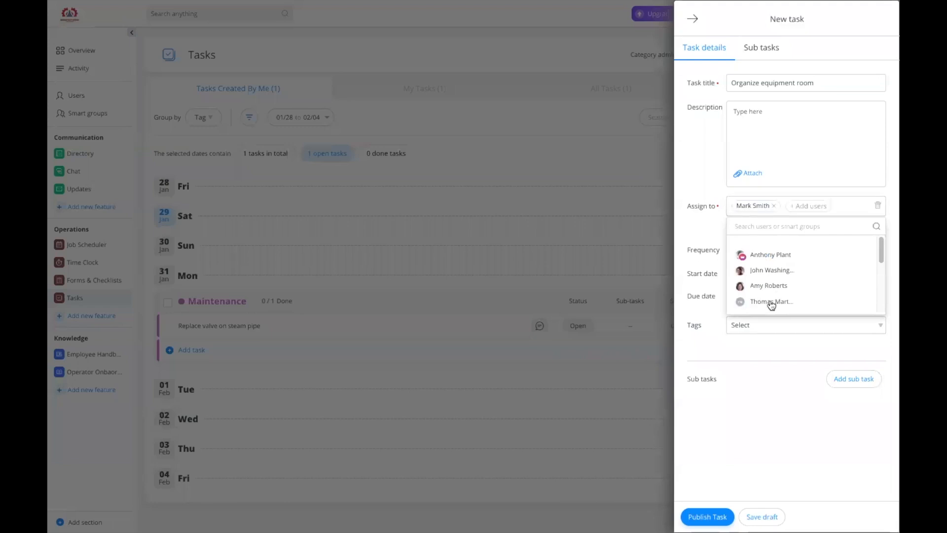
click(770, 302)
click(711, 240)
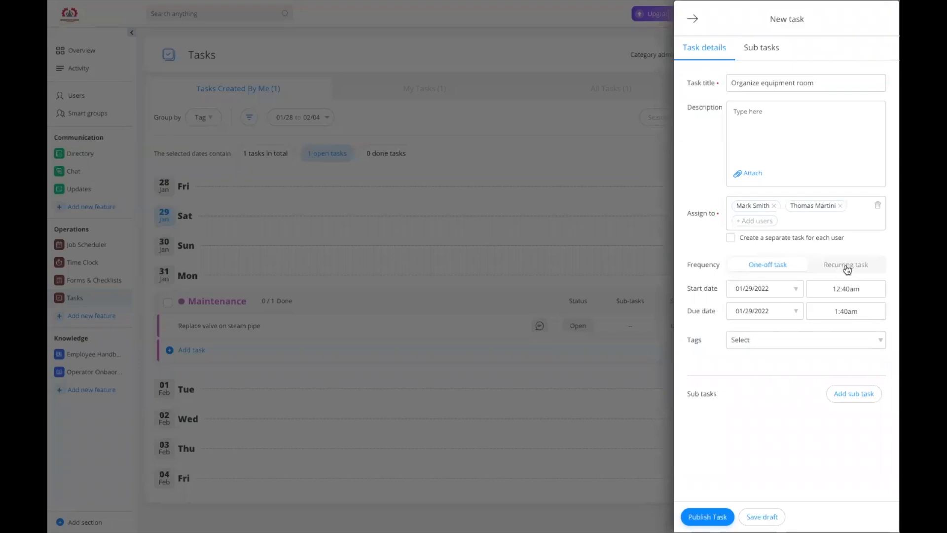
Tag the "Organize equipment room" task with General tasks and publish it
click(801, 347)
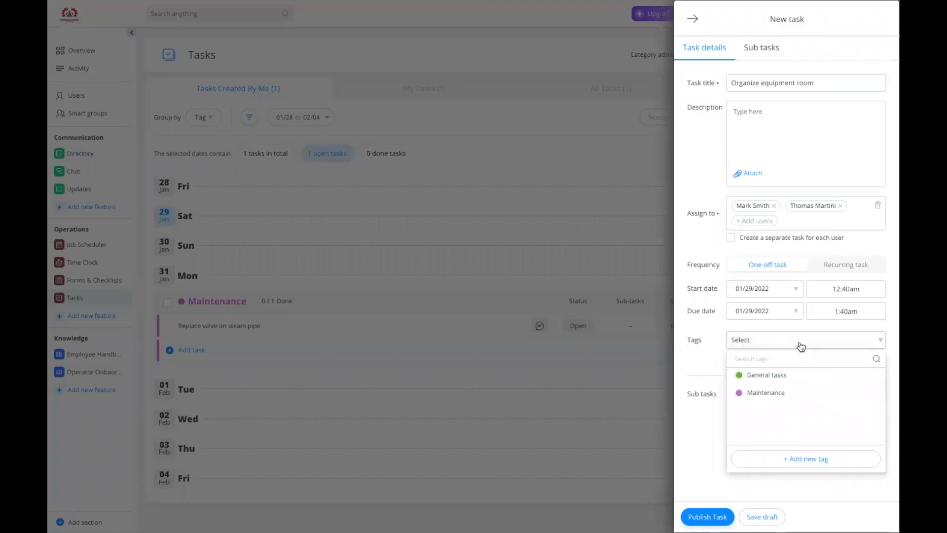
click(772, 376)
click(713, 424)
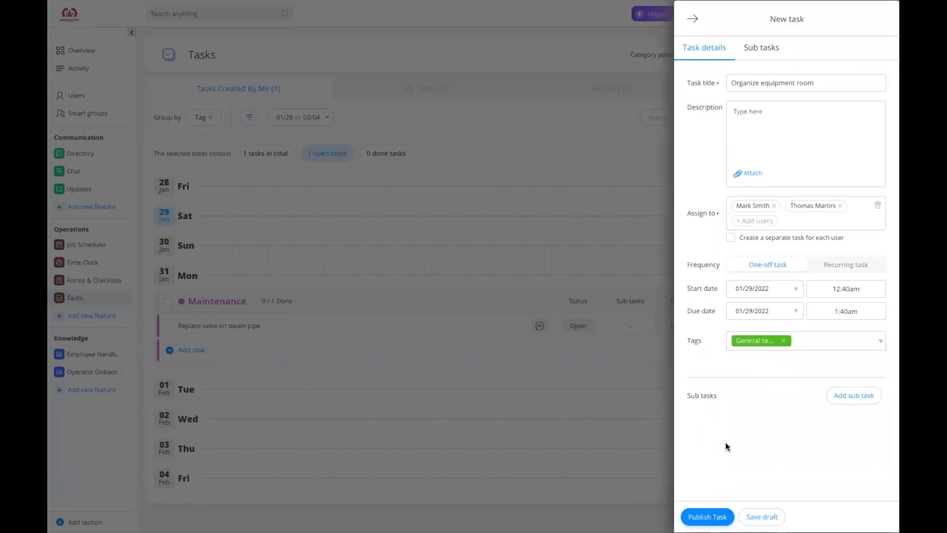
click(707, 516)
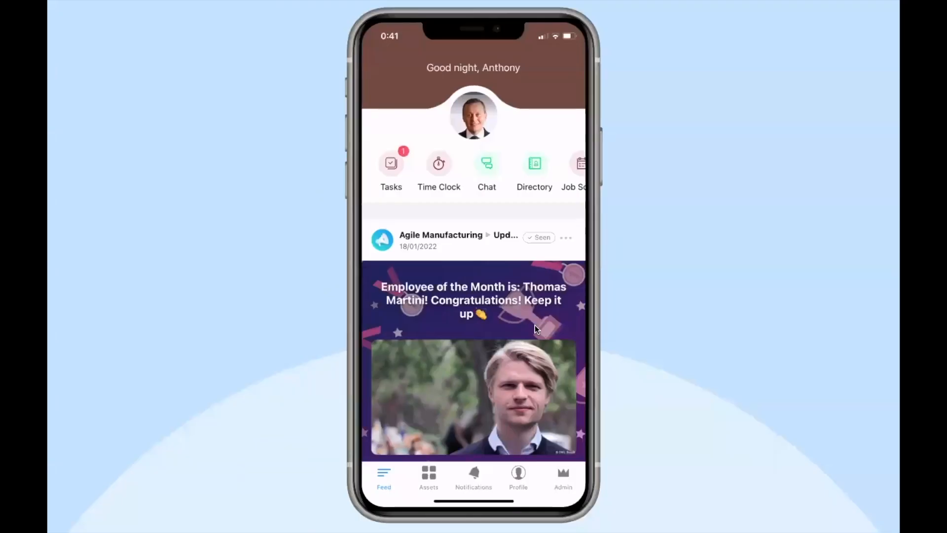
In the mobile app, mark the Jan 31 task "Replace valve on steam pipe" as done and leave its details
click(390, 168)
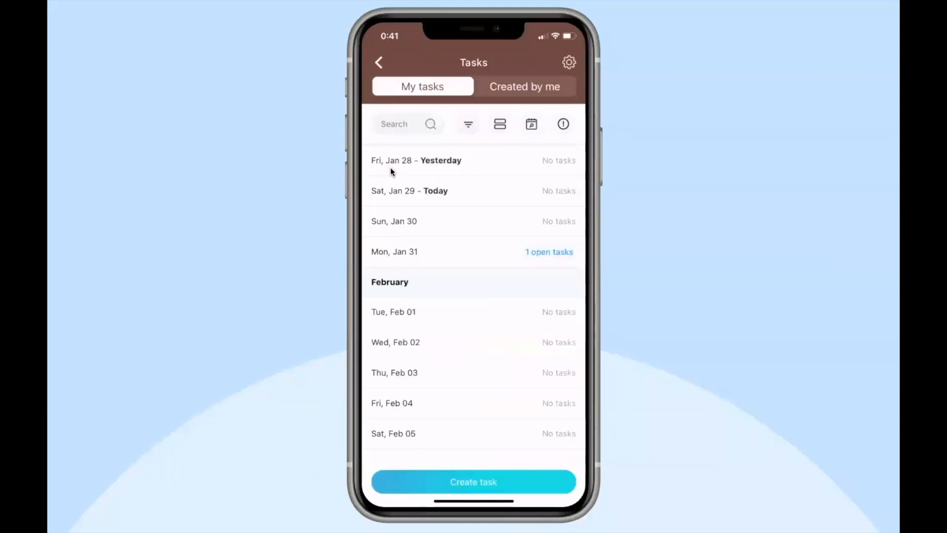
click(501, 252)
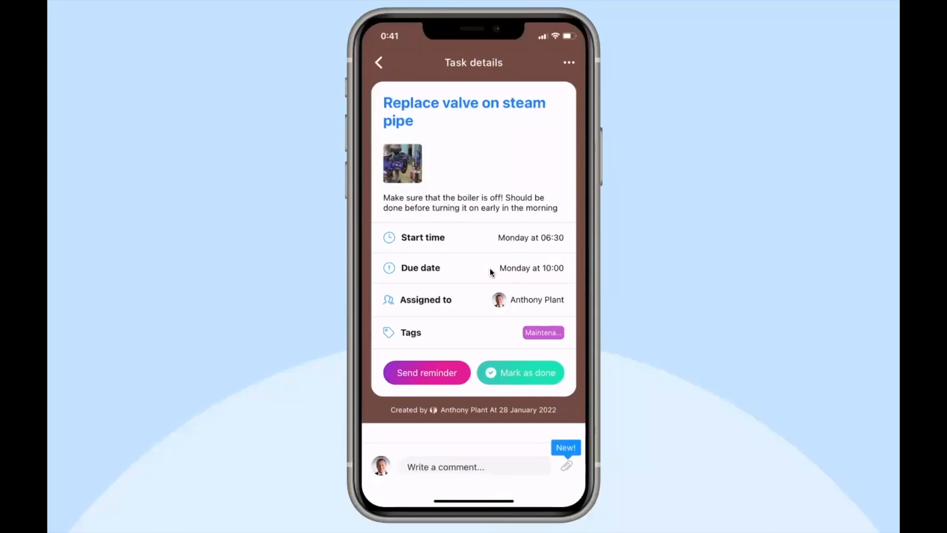
click(526, 376)
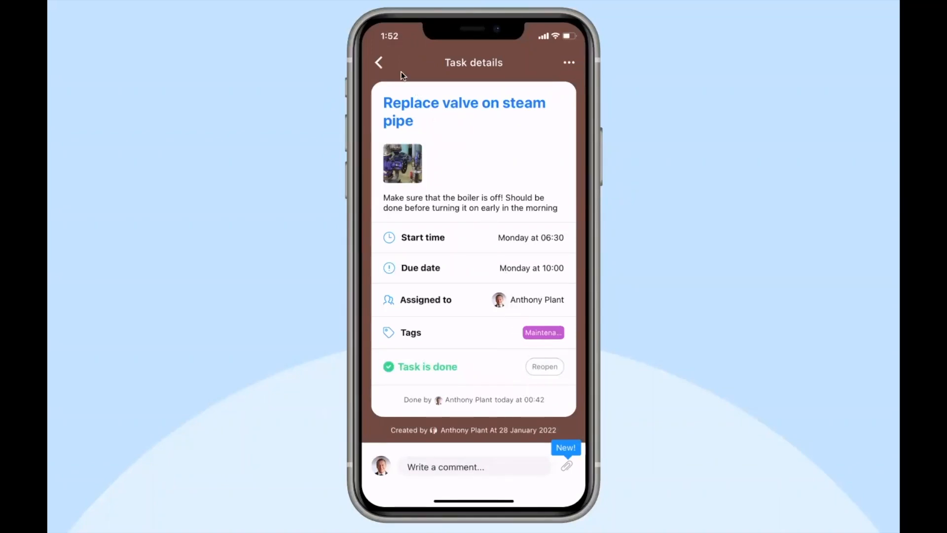
click(387, 62)
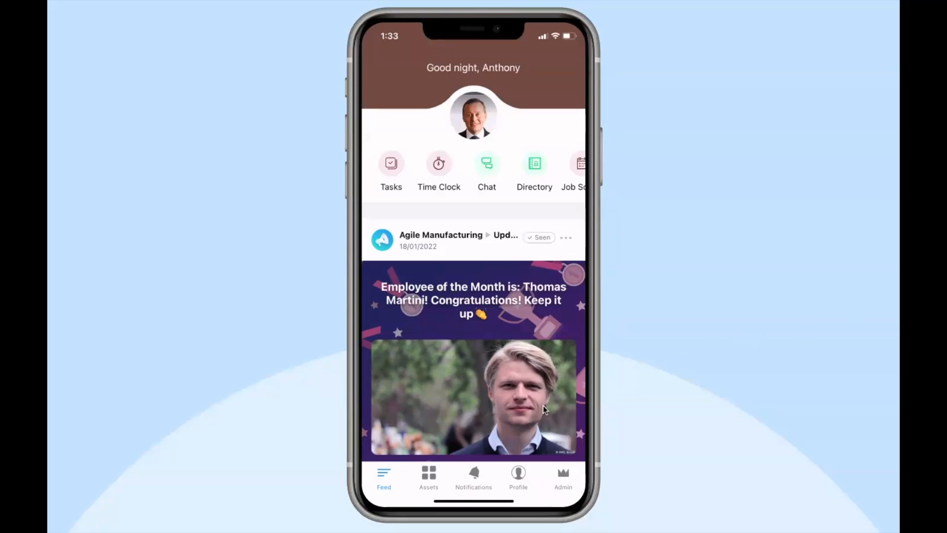
In the mobile Employee Handbook, open the Dress Code document in the Dress Code & Safety Equipment folder of Company Policies
click(433, 477)
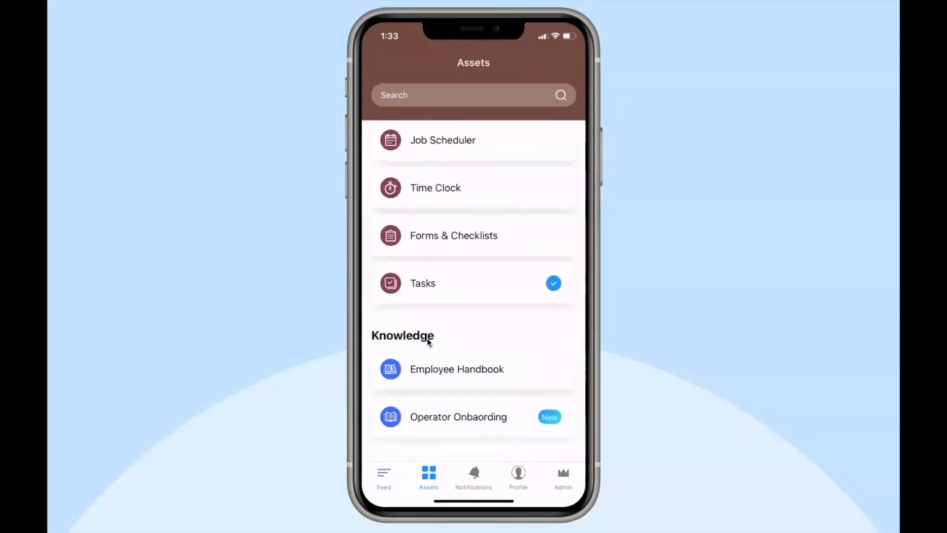
click(498, 377)
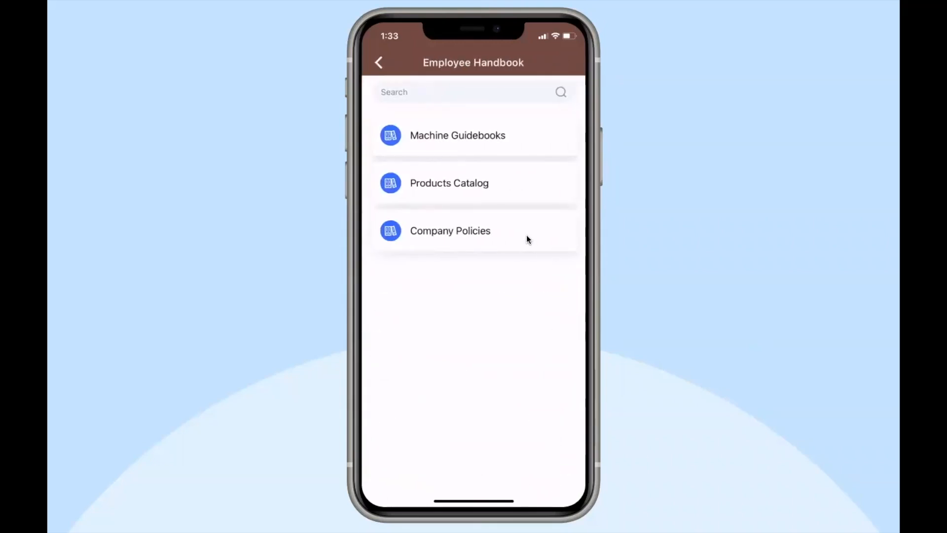
click(526, 239)
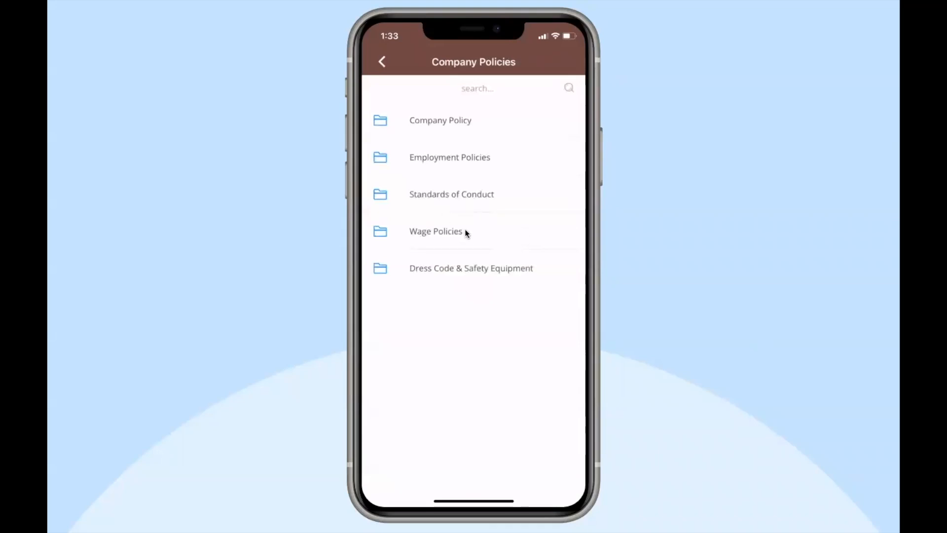
click(457, 276)
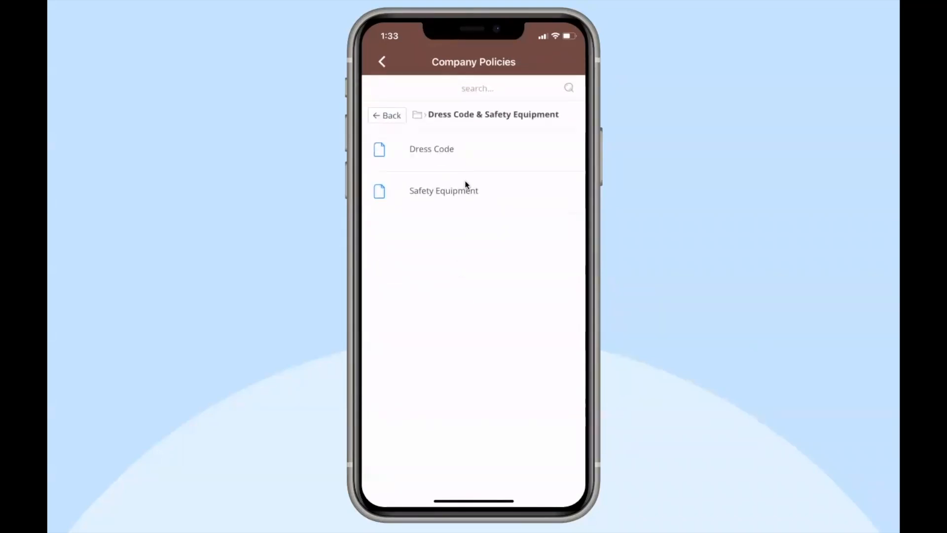
click(480, 152)
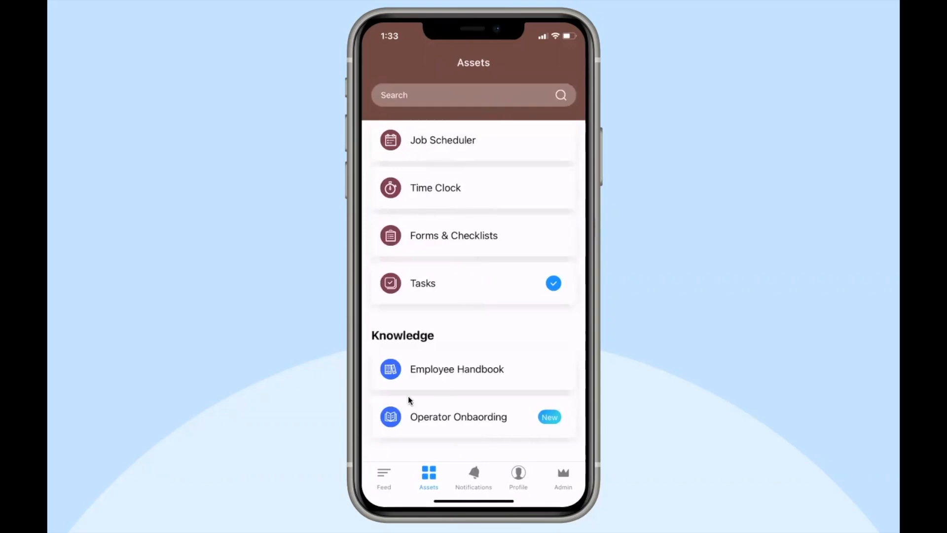
Open the operator onboarding course and play its "Welcome to Agile Manufacturing!" video
click(487, 427)
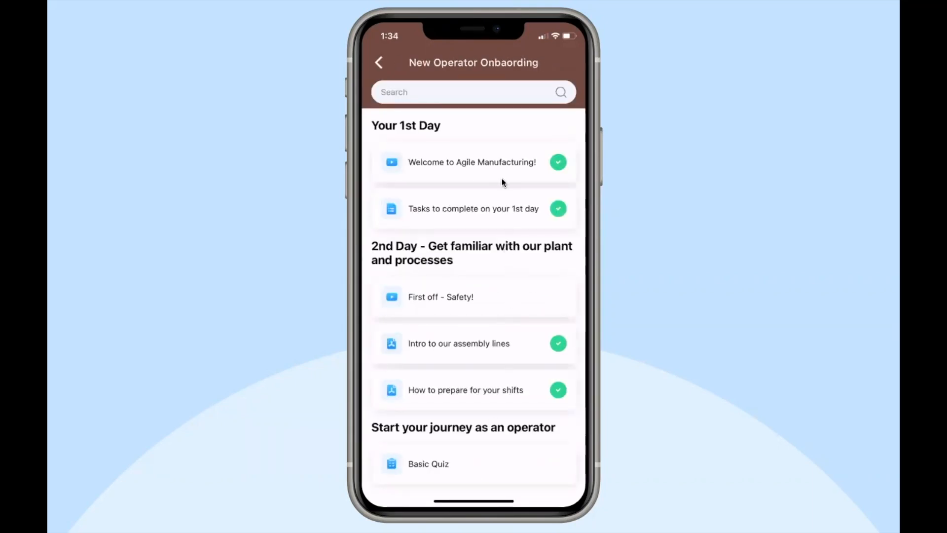
click(465, 171)
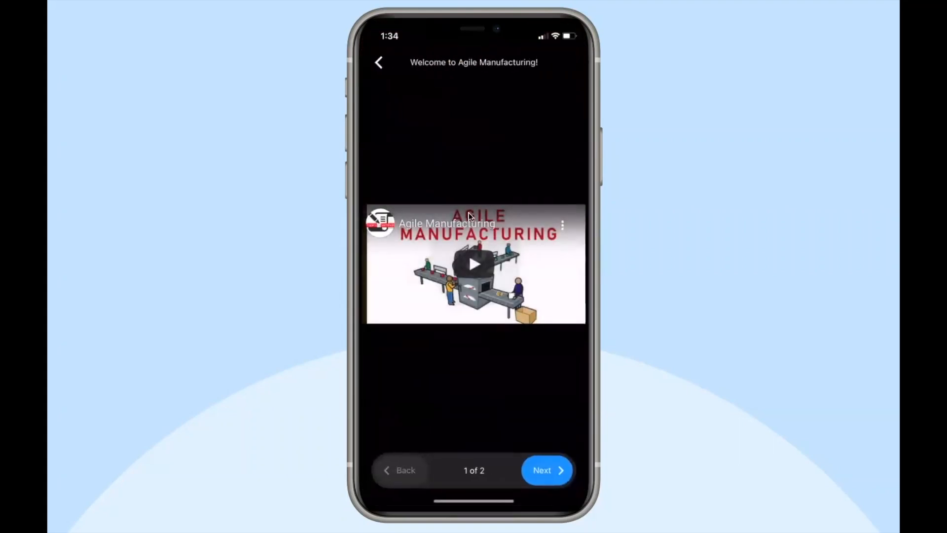
click(481, 272)
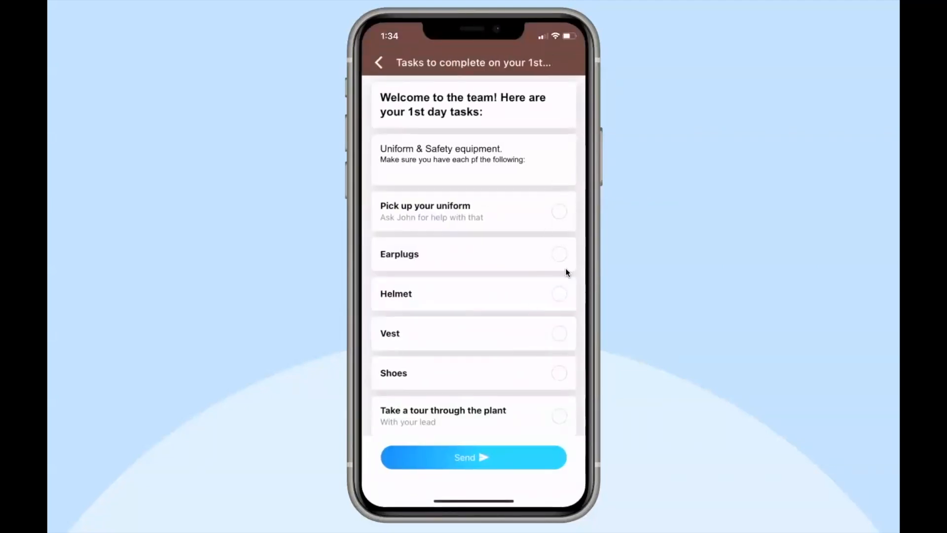
Check off "Pick up your uniform" in the first-day tasks, submit them and start the next course section
click(561, 225)
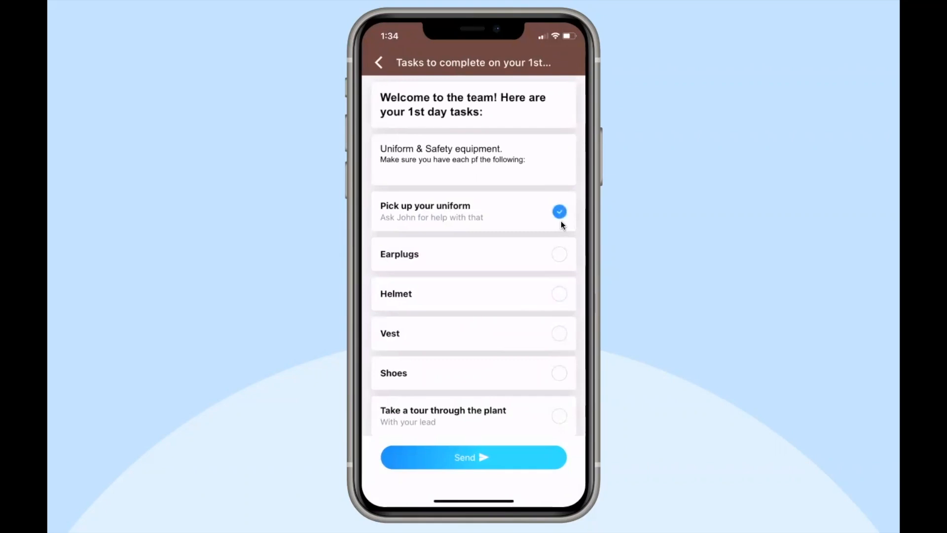
click(514, 456)
click(504, 455)
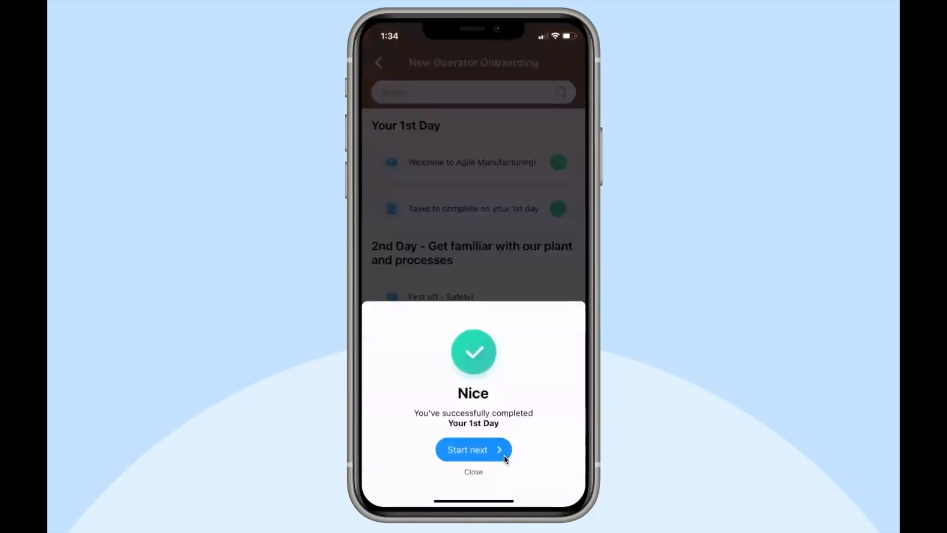
click(505, 460)
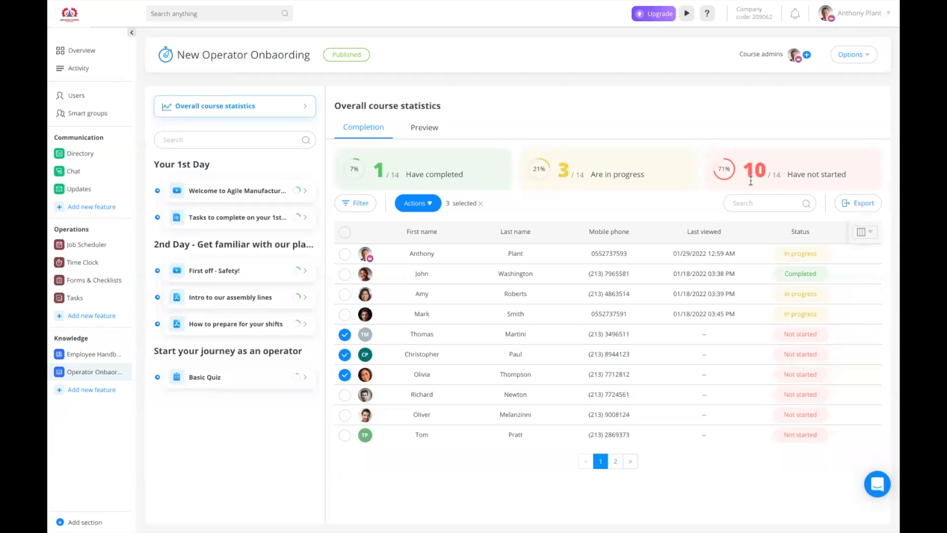
In the web dashboard's onboarding course statistics, add two more not-started employees to the selection and open the bulk actions
click(345, 395)
click(345, 415)
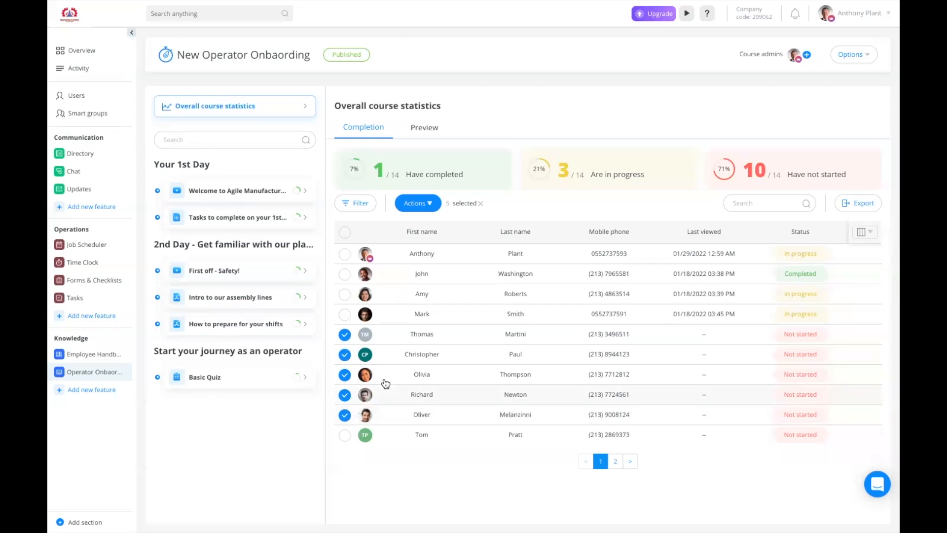
click(417, 203)
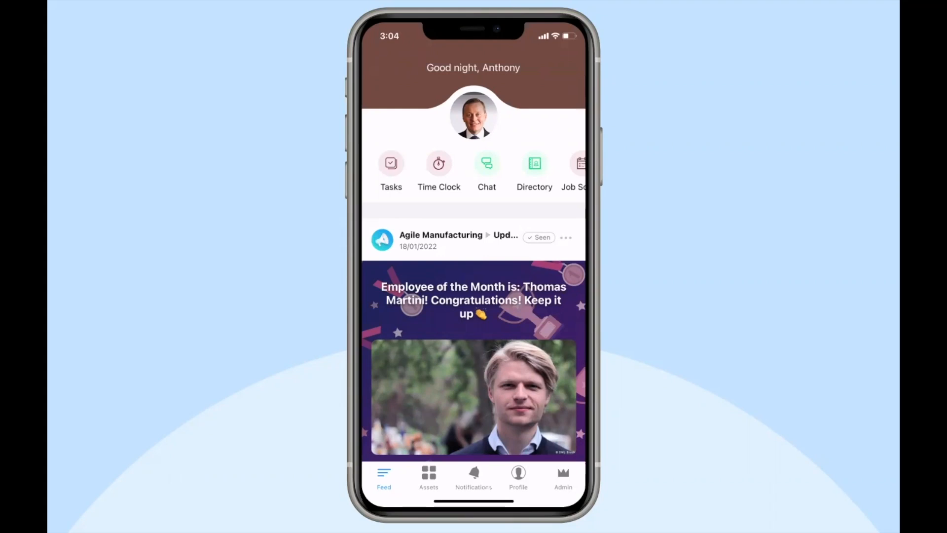
In the mobile Directory, search for "Lead" and open a line leader's contact from the matches
click(533, 169)
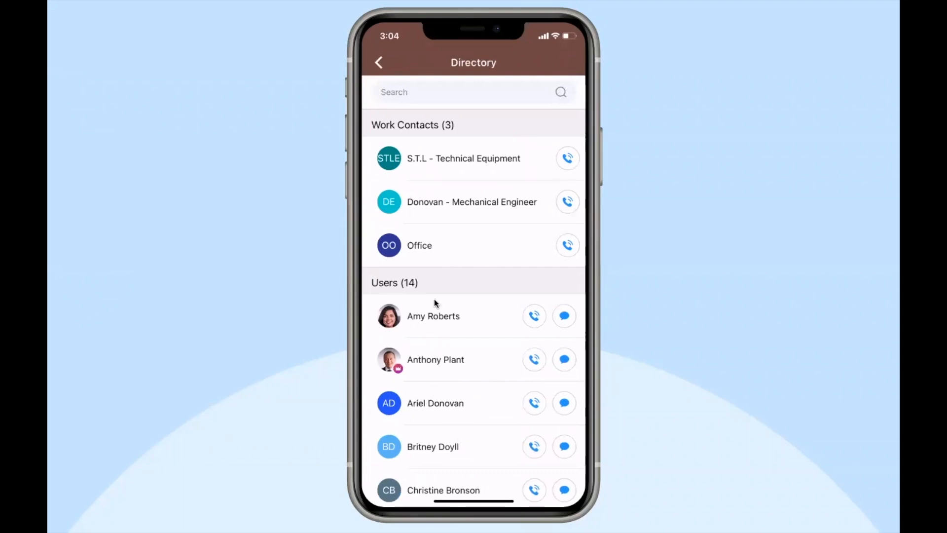
click(500, 93)
text(Lead)
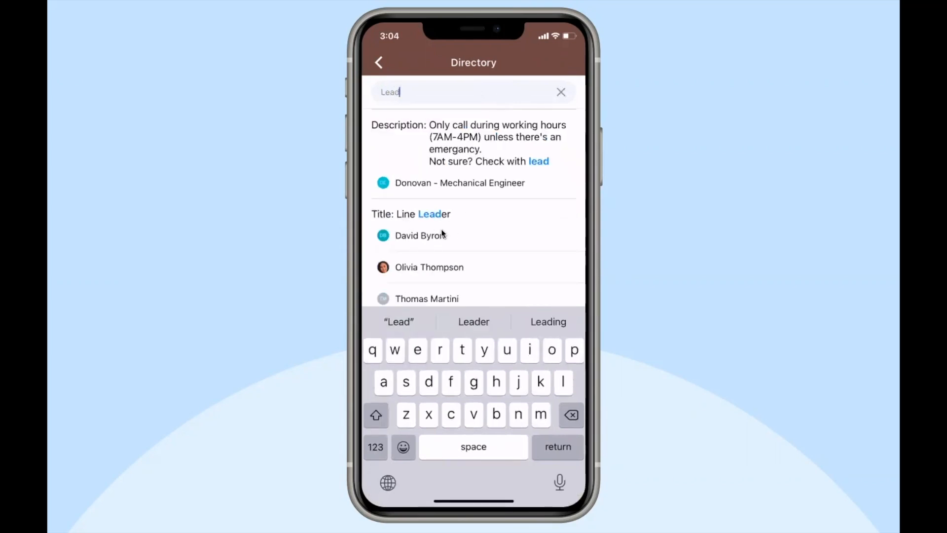
click(481, 274)
click(481, 274)
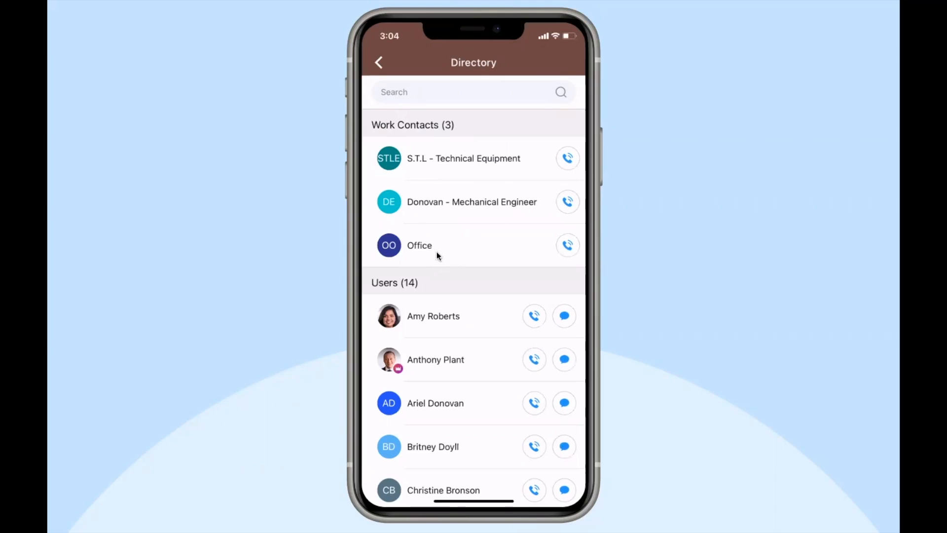
Open the Chat feature in the mobile app, and view the chat teams and channels list in the web dashboard
click(522, 179)
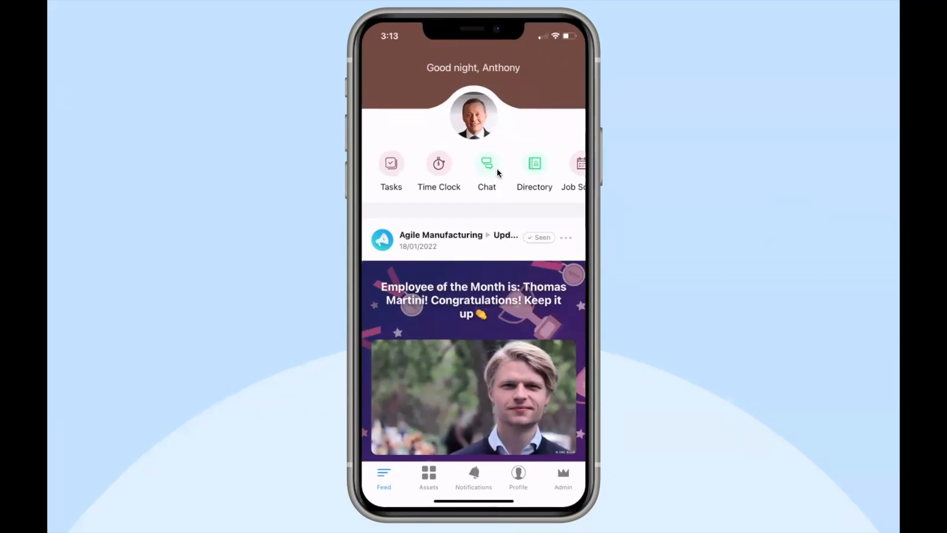
click(497, 173)
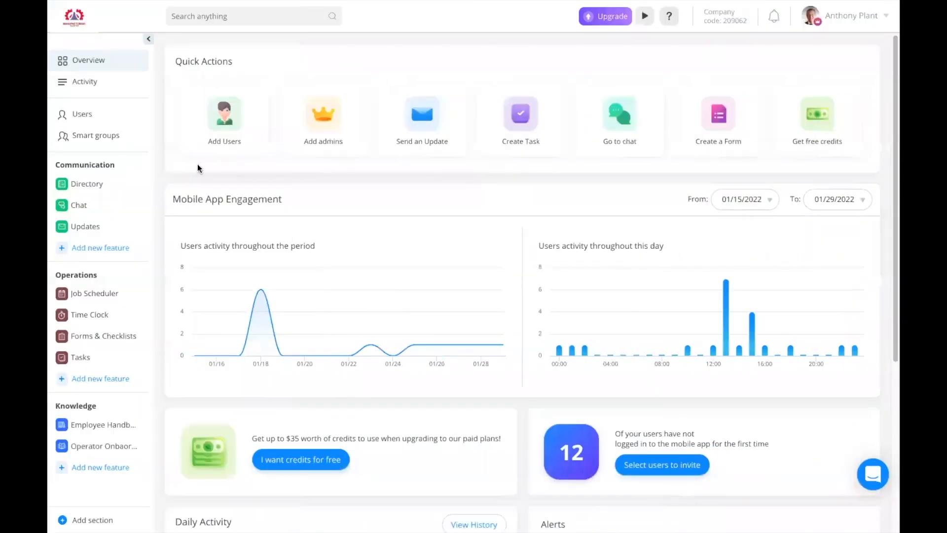
click(110, 205)
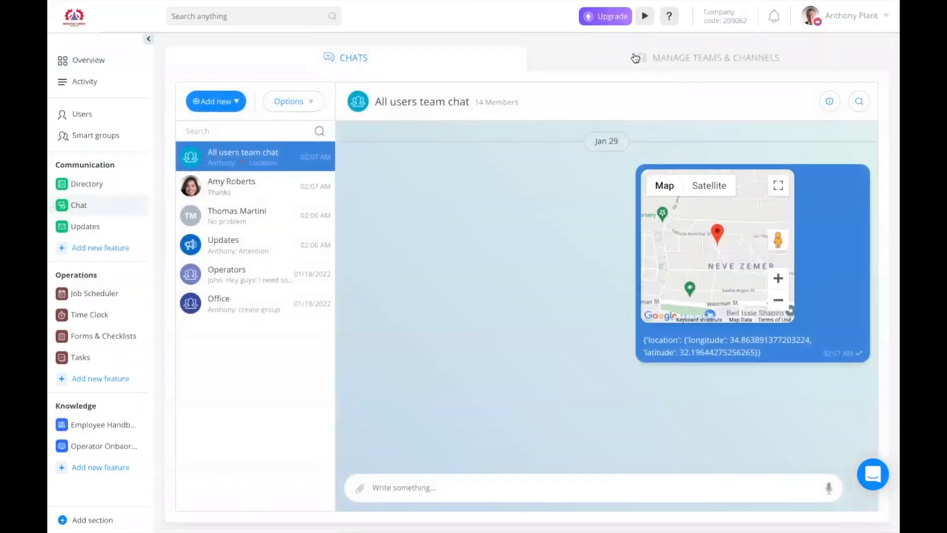
click(661, 61)
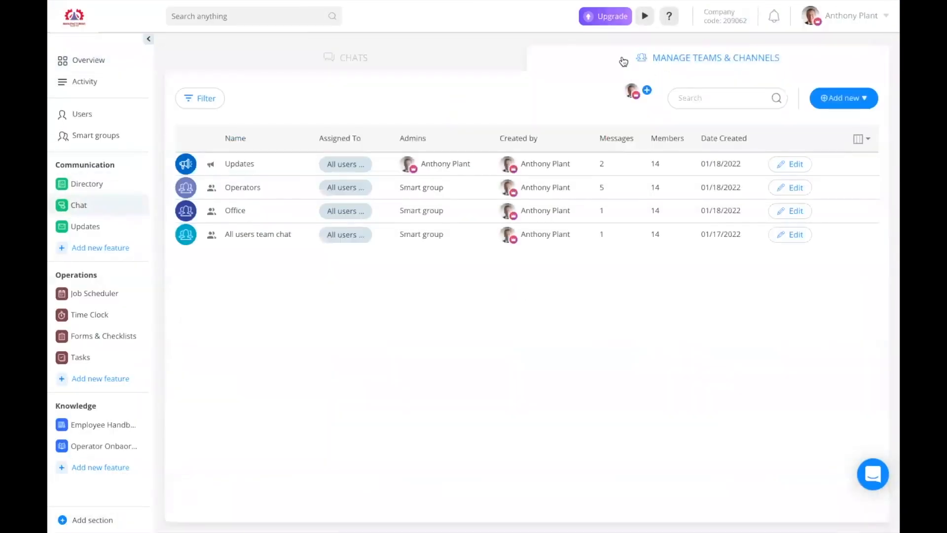
Return to the chats, view the Chat Settings governing mobile users' chatting and team creation, and close them unchanged
click(470, 58)
click(301, 102)
click(300, 122)
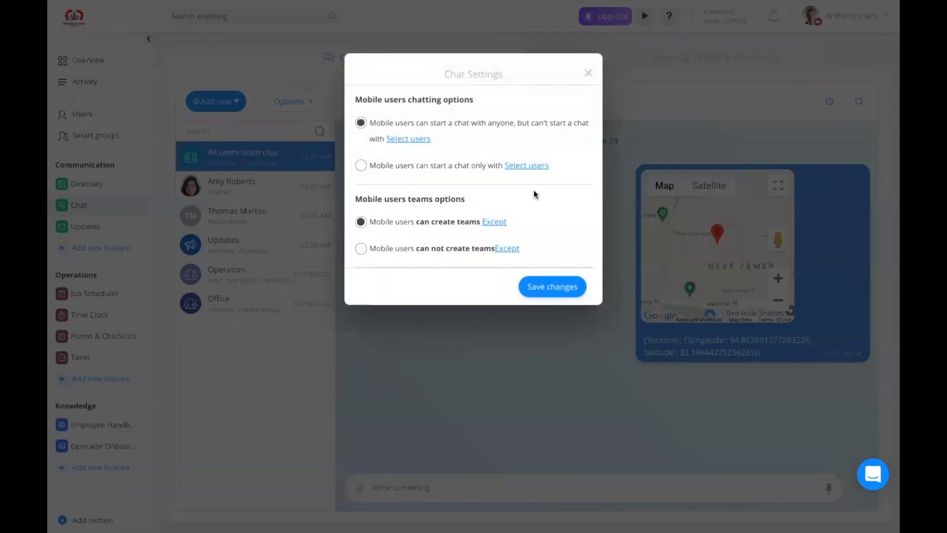
click(588, 74)
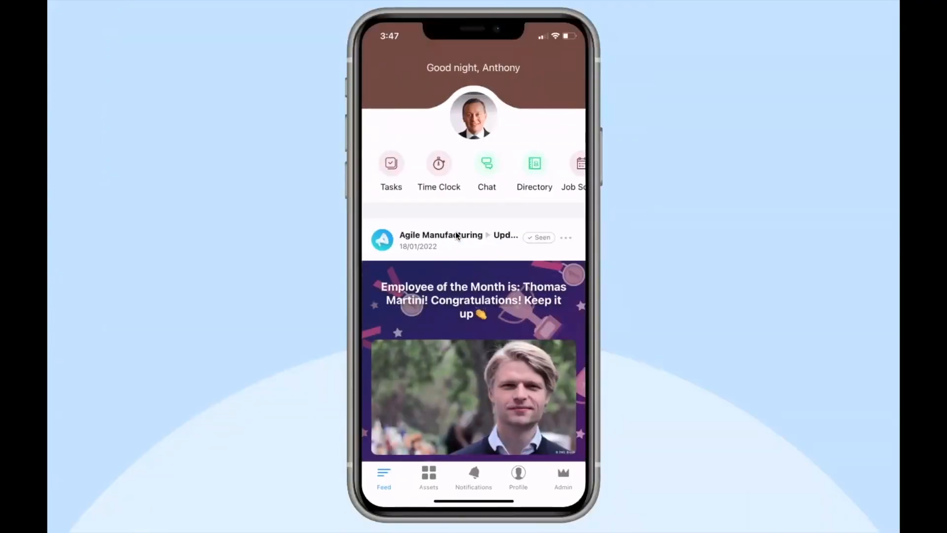
Examine the mobile feed's updates: the Employee of the Month post, the work safety reminder and the Christmas greeting
scroll(454, 232, down, 3)
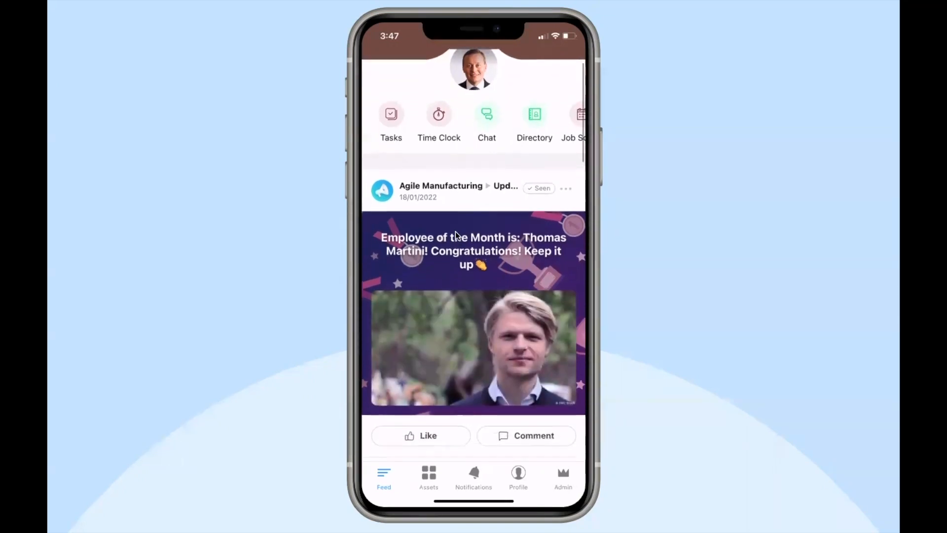
scroll(455, 231, down, 2)
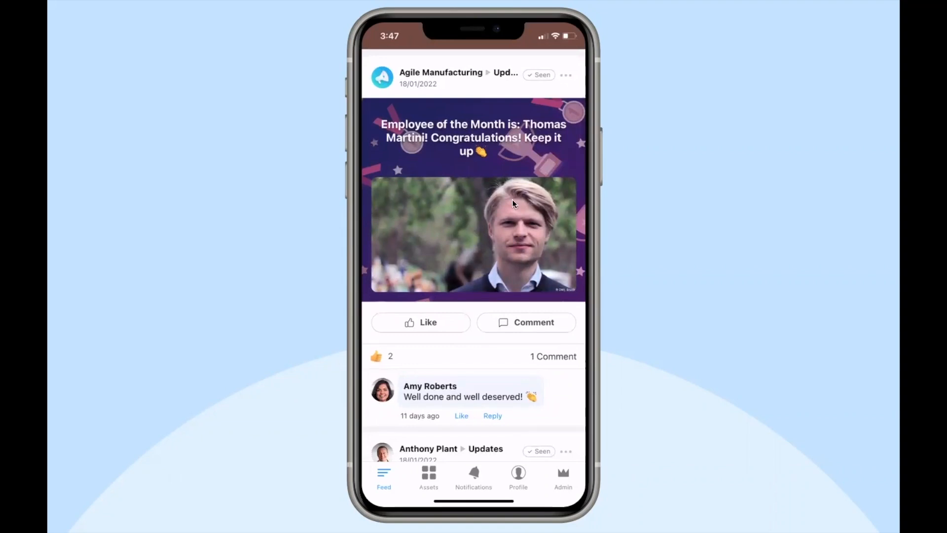
scroll(512, 199, down, 1)
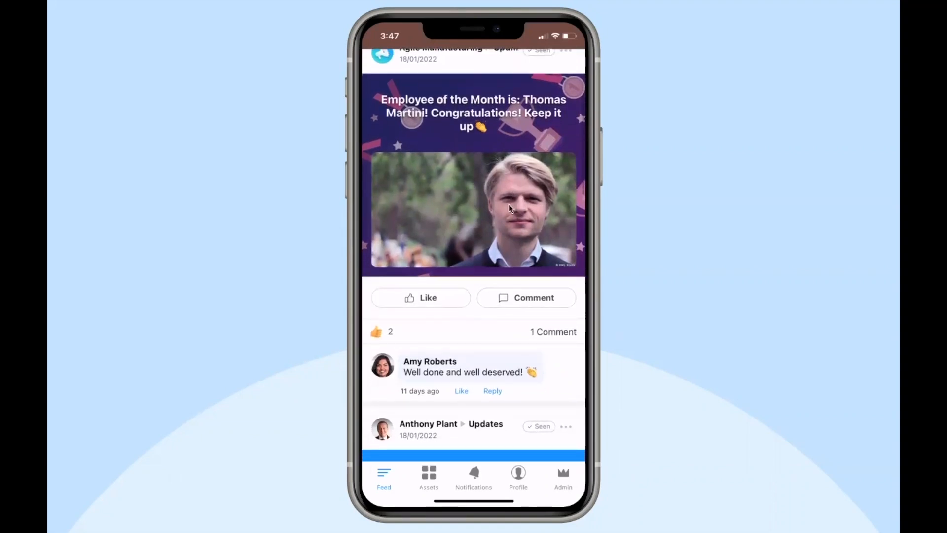
scroll(487, 146, down, 5)
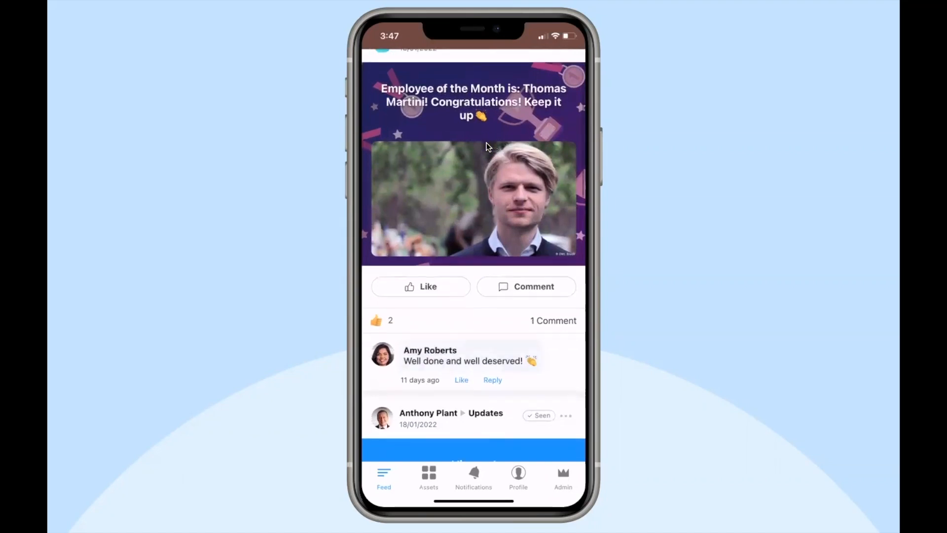
scroll(486, 144, down, 7)
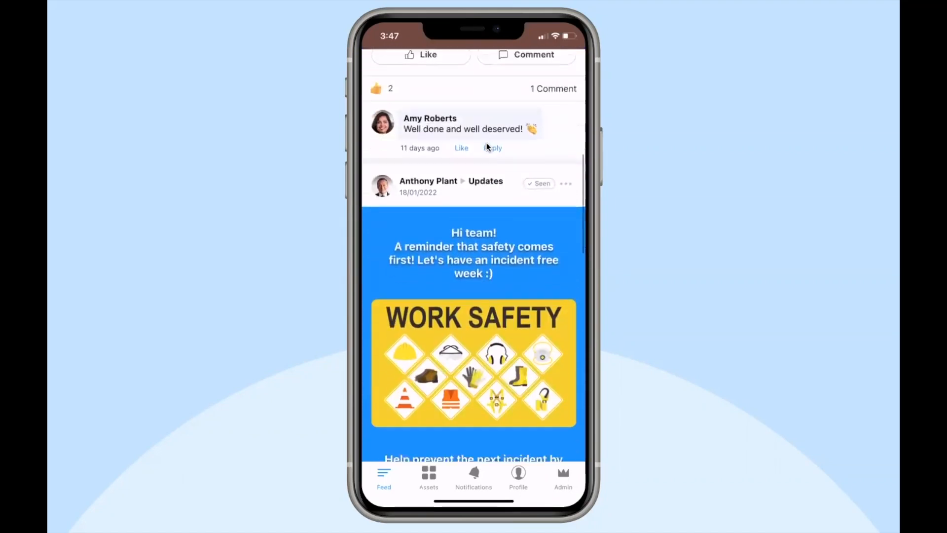
scroll(486, 143, down, 2)
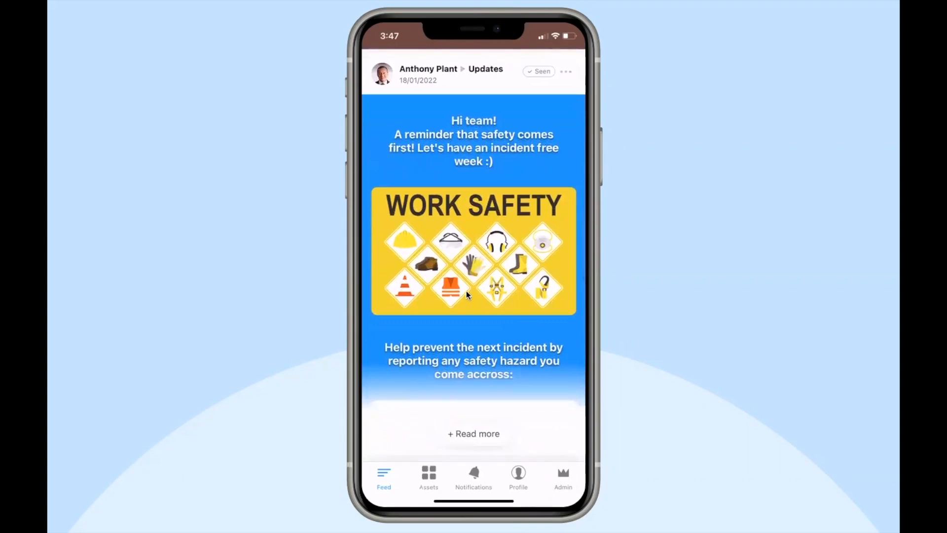
scroll(467, 292, down, 3)
scroll(467, 292, down, 8)
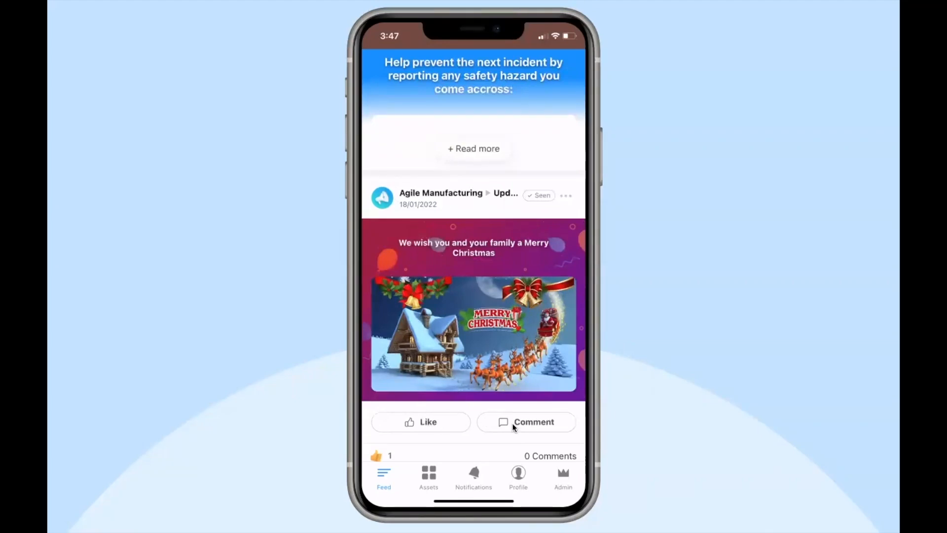
scroll(500, 389, up, 2)
scroll(500, 388, up, 15)
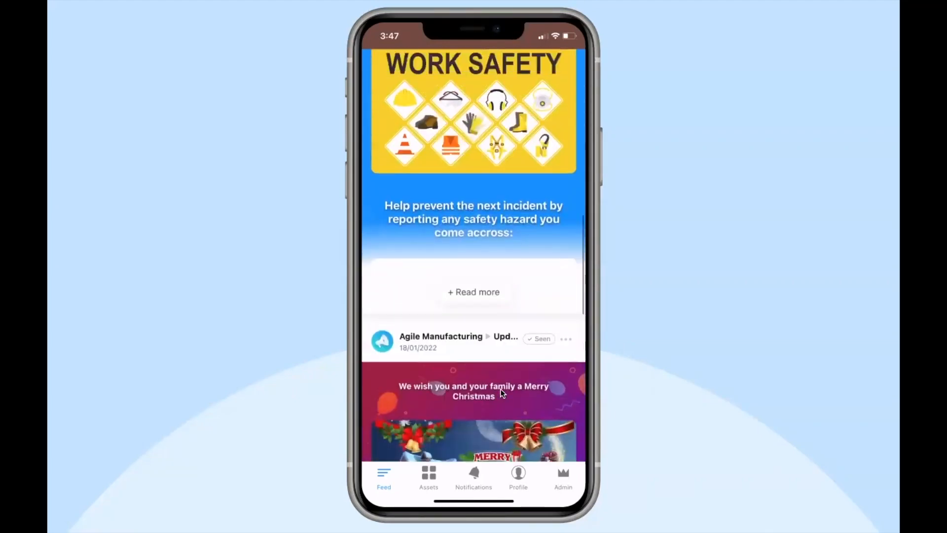
scroll(500, 388, up, 7)
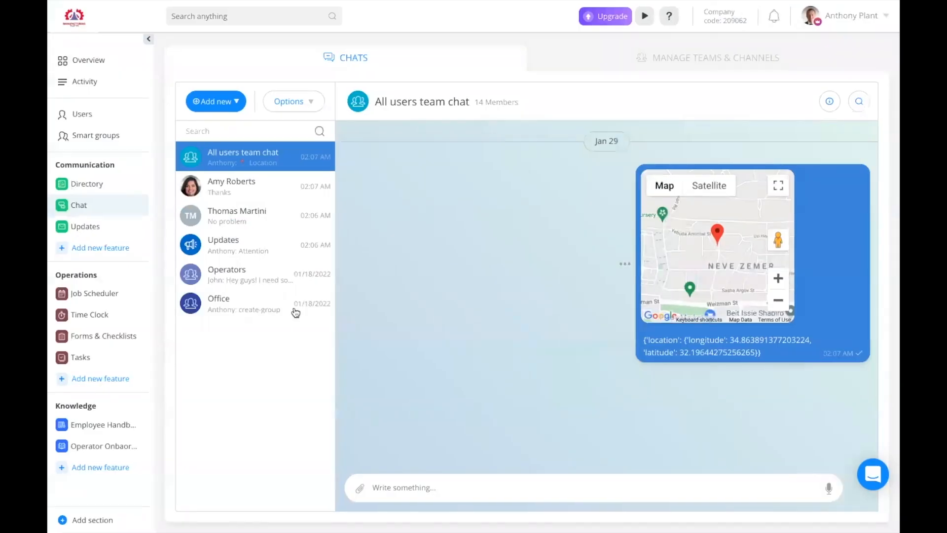
Open the Employee of the Month post in the web dashboard's Updates and review its engagement statistics and per-user view list
click(119, 232)
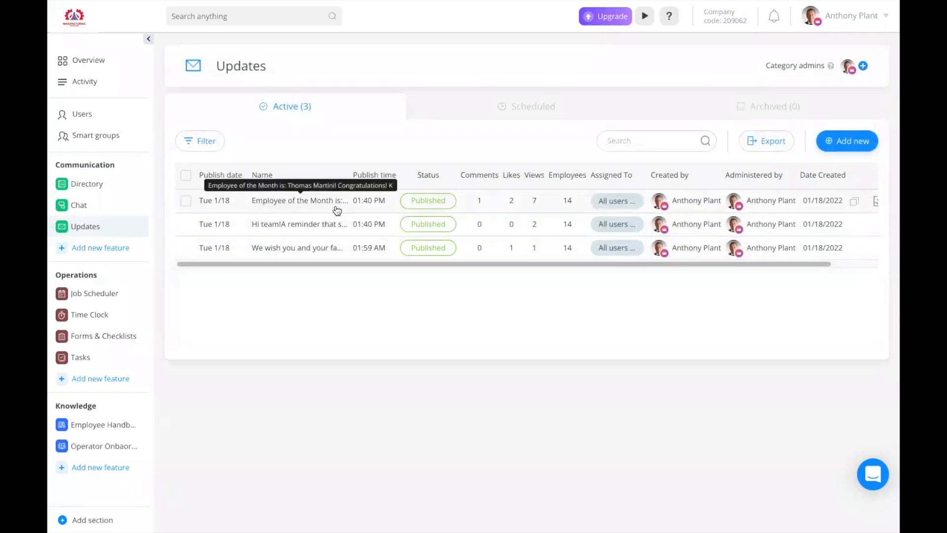
click(336, 206)
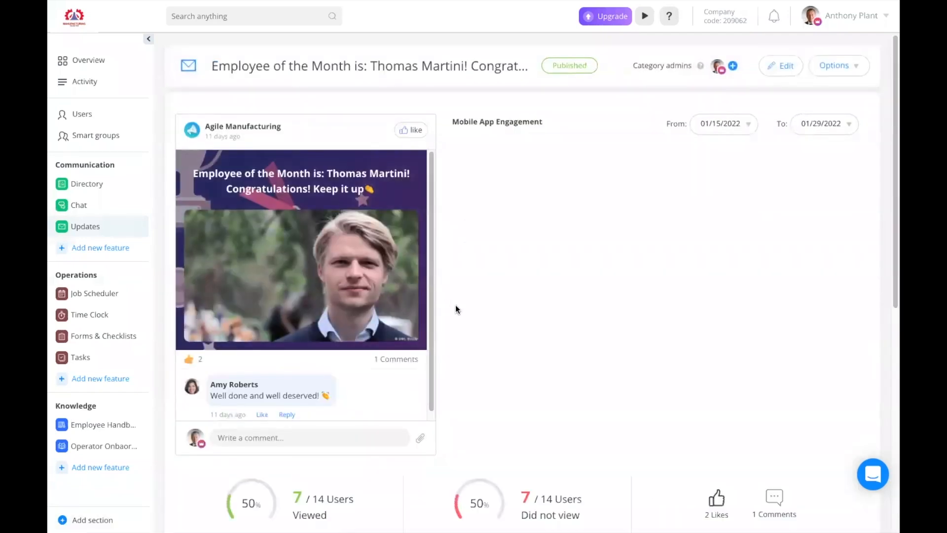
scroll(455, 309, down, 1)
scroll(455, 308, down, 6)
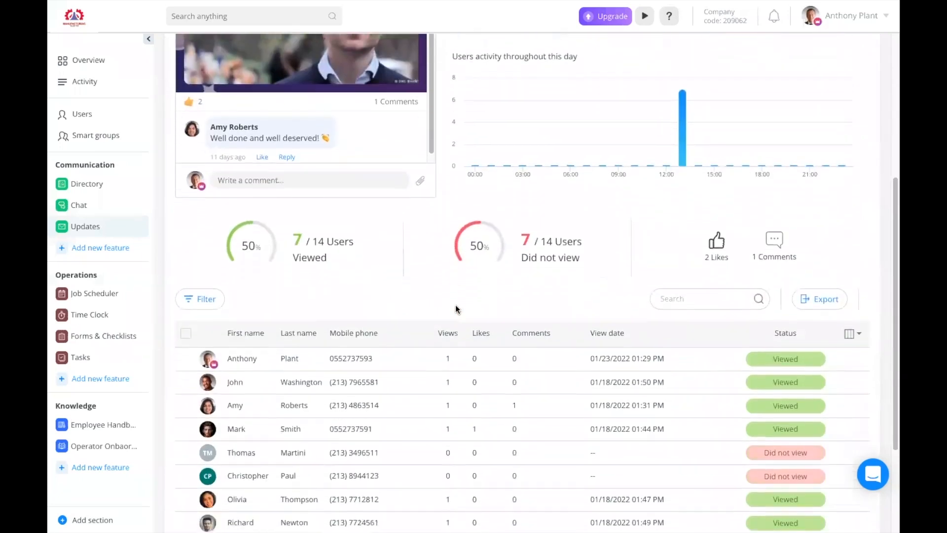
scroll(455, 303, down, 1)
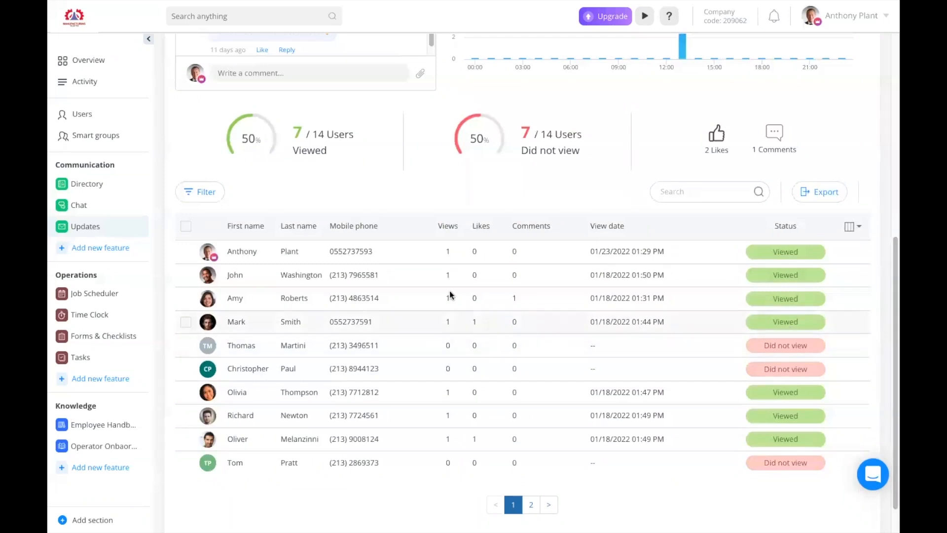
Filter the update's user list by Status Is "Did not view"
click(221, 193)
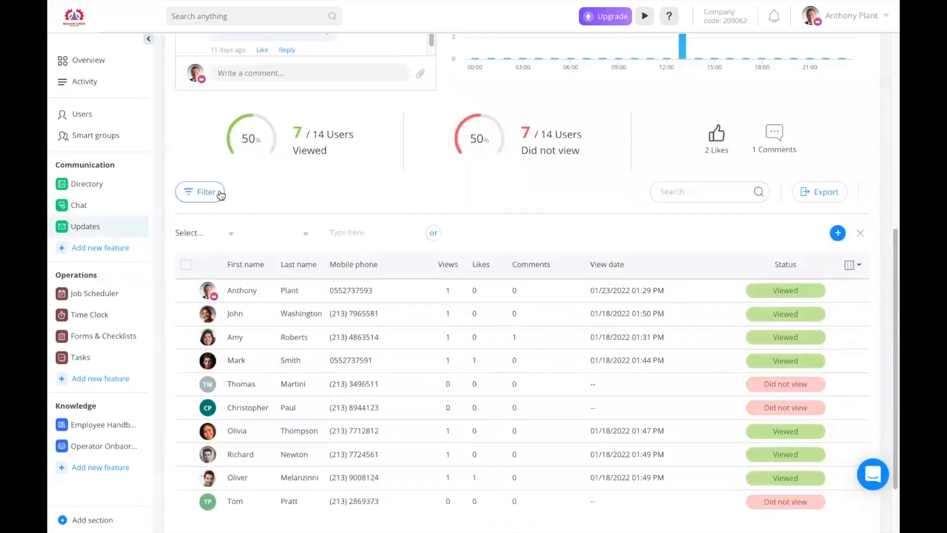
click(215, 234)
click(305, 324)
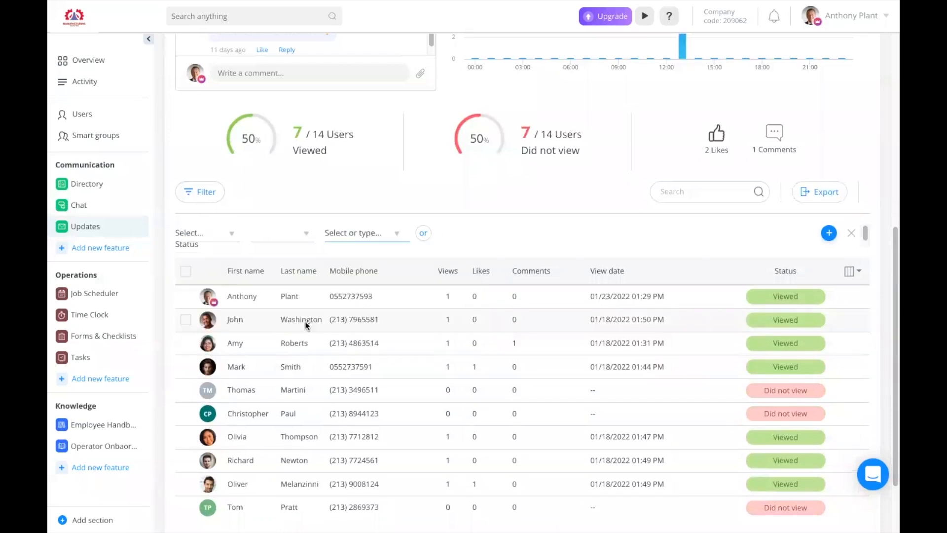
click(350, 233)
click(357, 267)
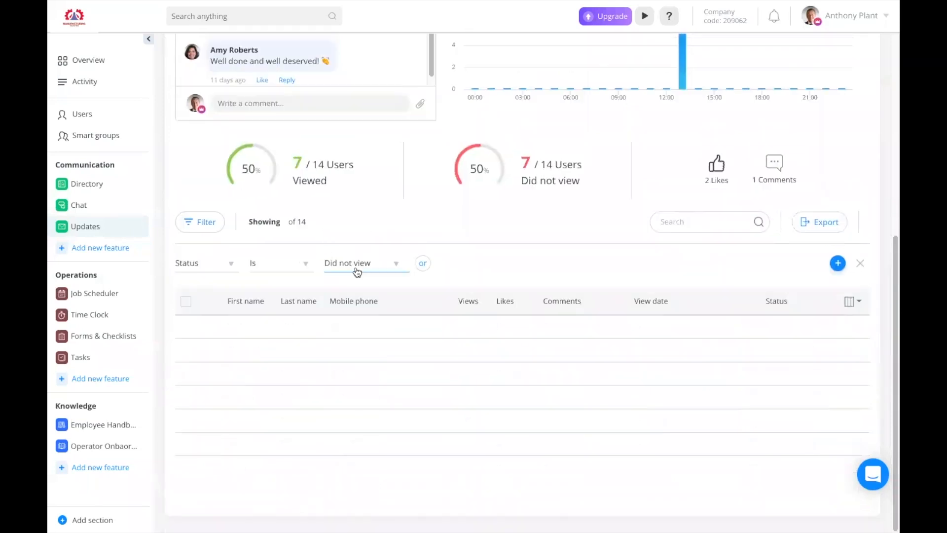
Select all users in the filtered list, and view the bulk actions available for them before closing the options
click(186, 302)
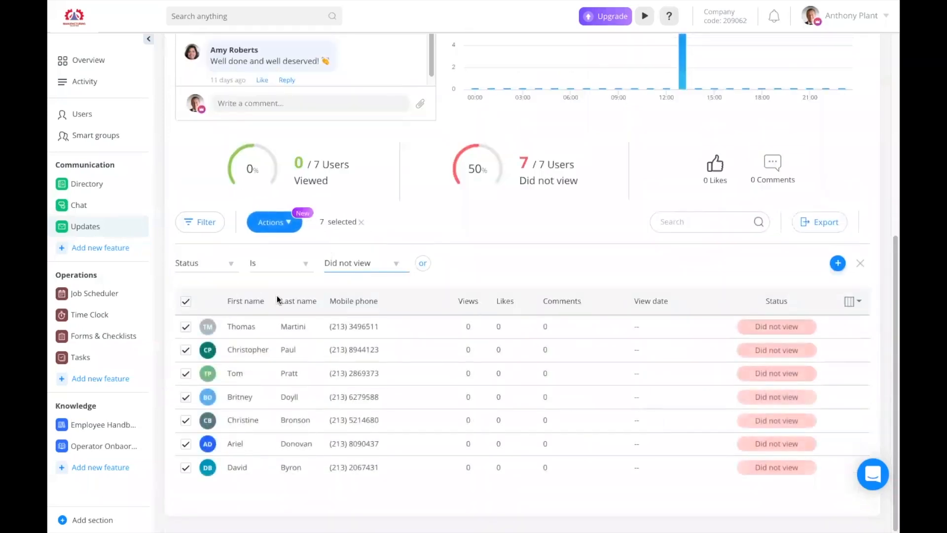
click(277, 223)
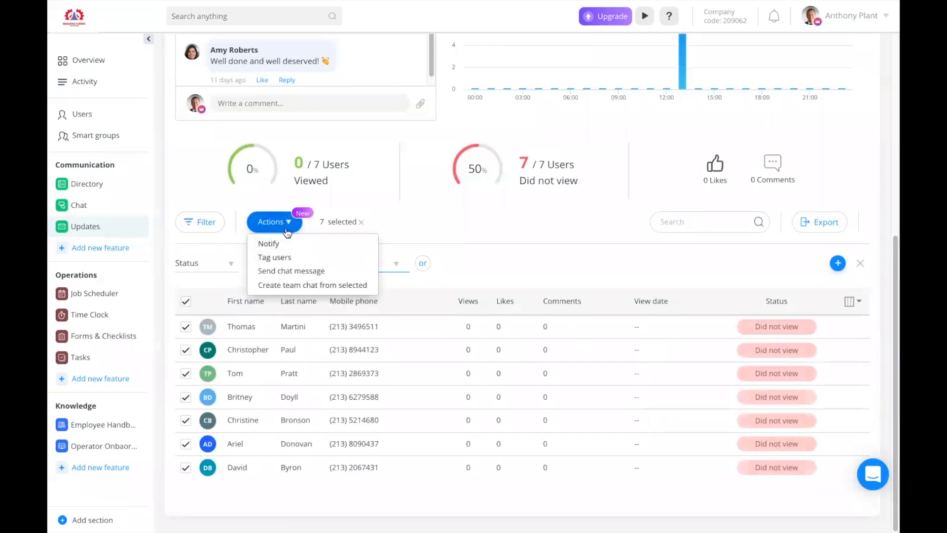
click(287, 231)
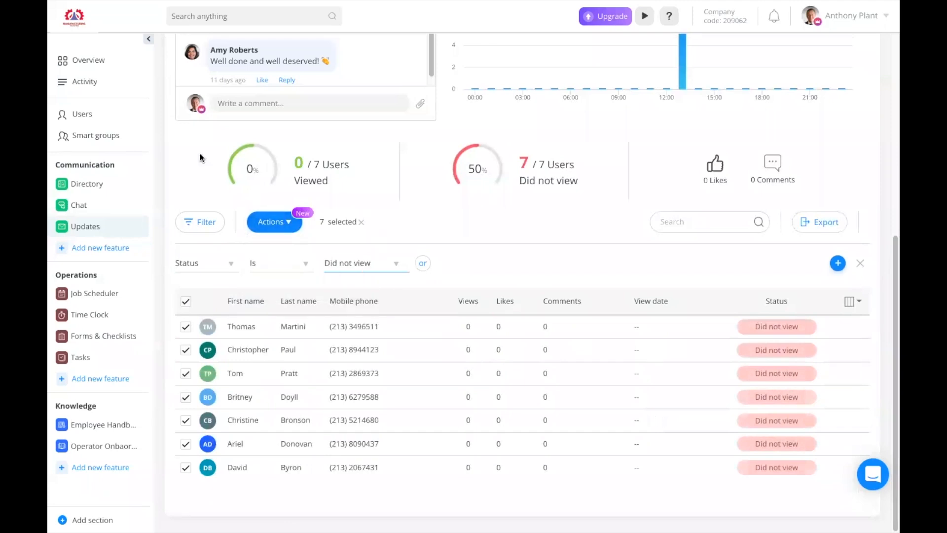
Open the web dashboard's Overview page
click(116, 63)
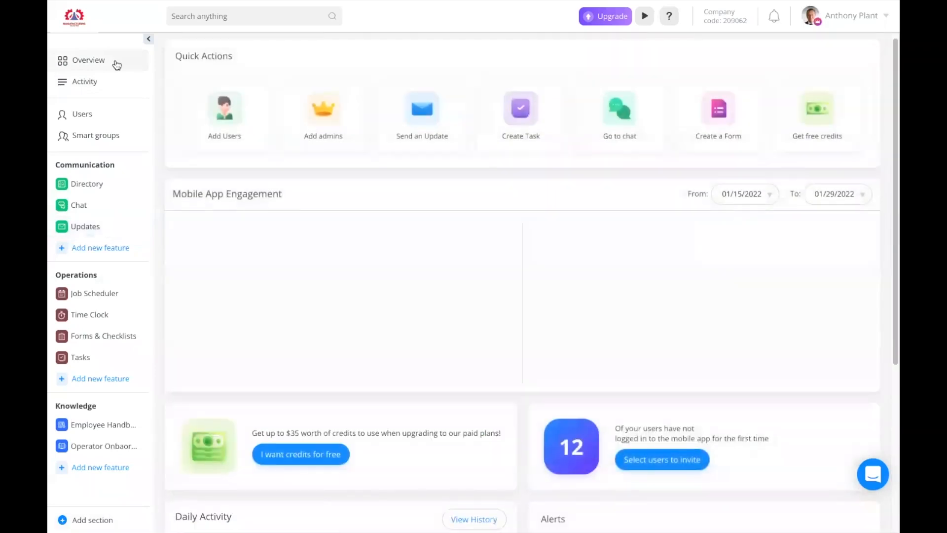